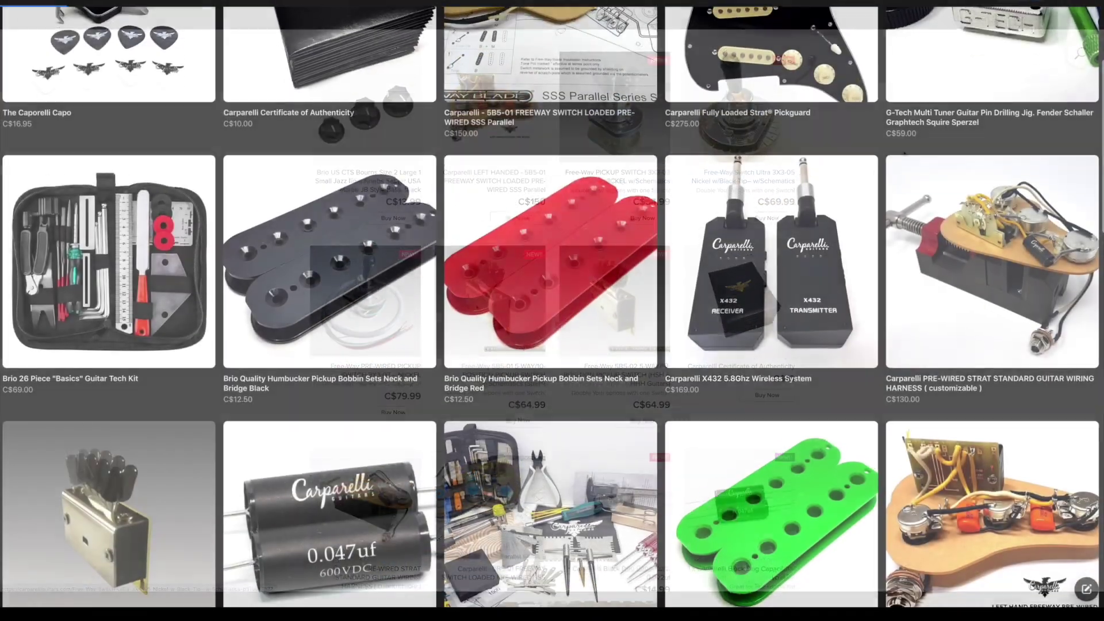
scroll(272, 296, "down", 3)
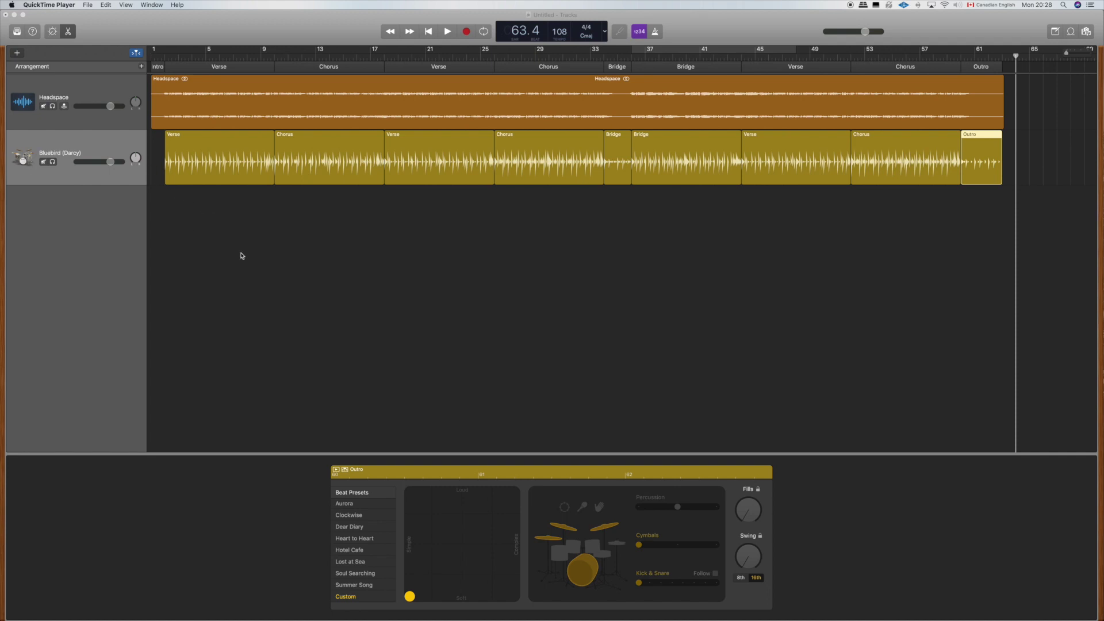
Step: Create a software instrument track and assign it the Bluebird drum kit sound
left_click(17, 54)
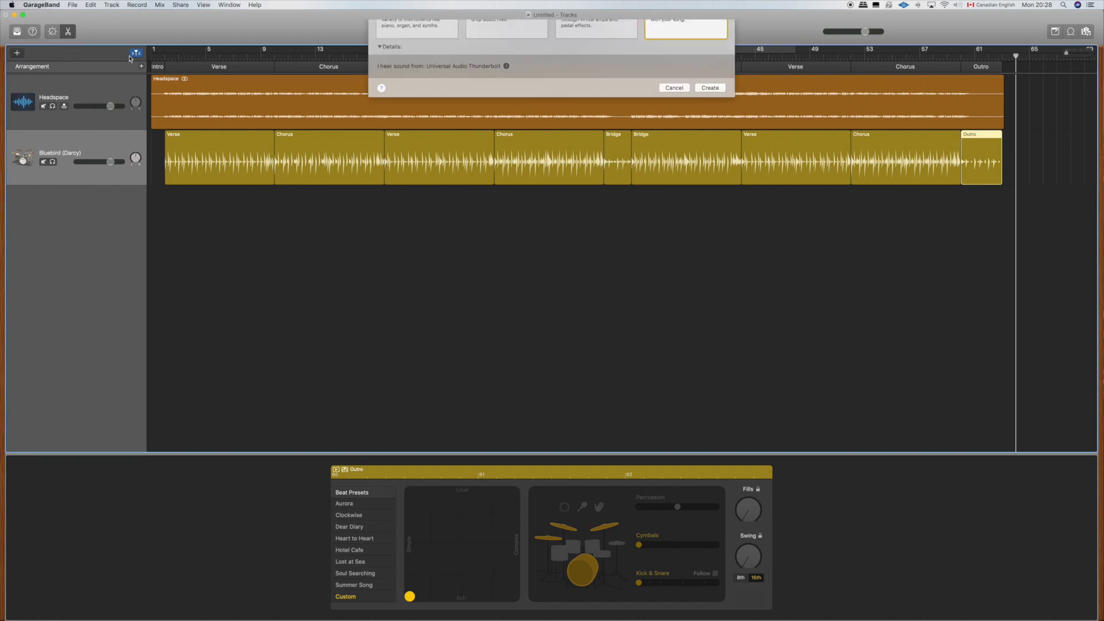
left_click(425, 85)
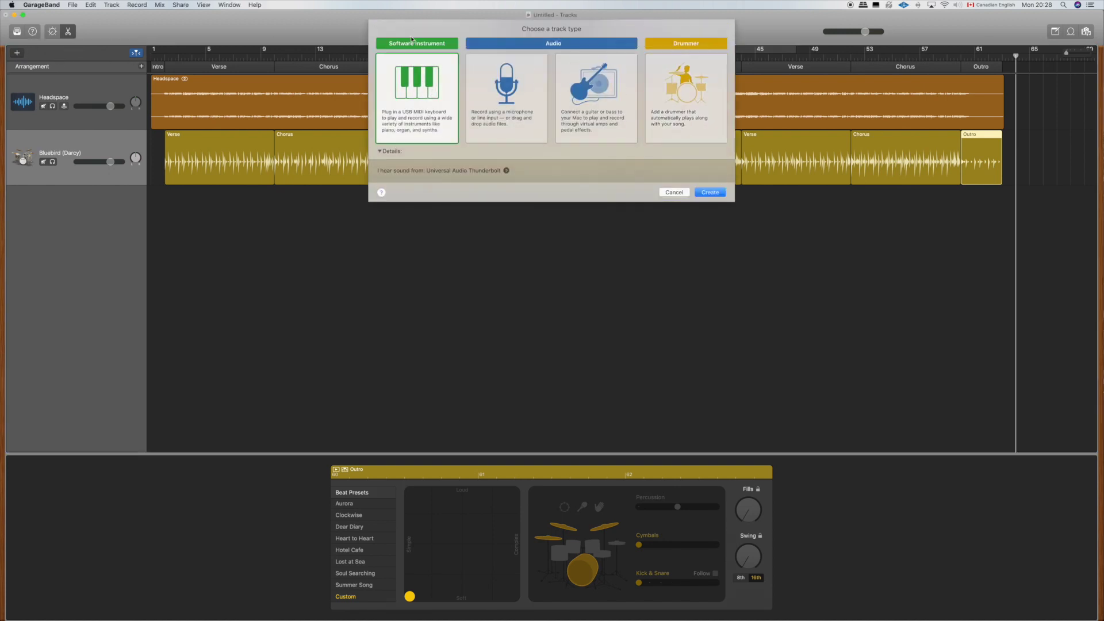
left_click(710, 193)
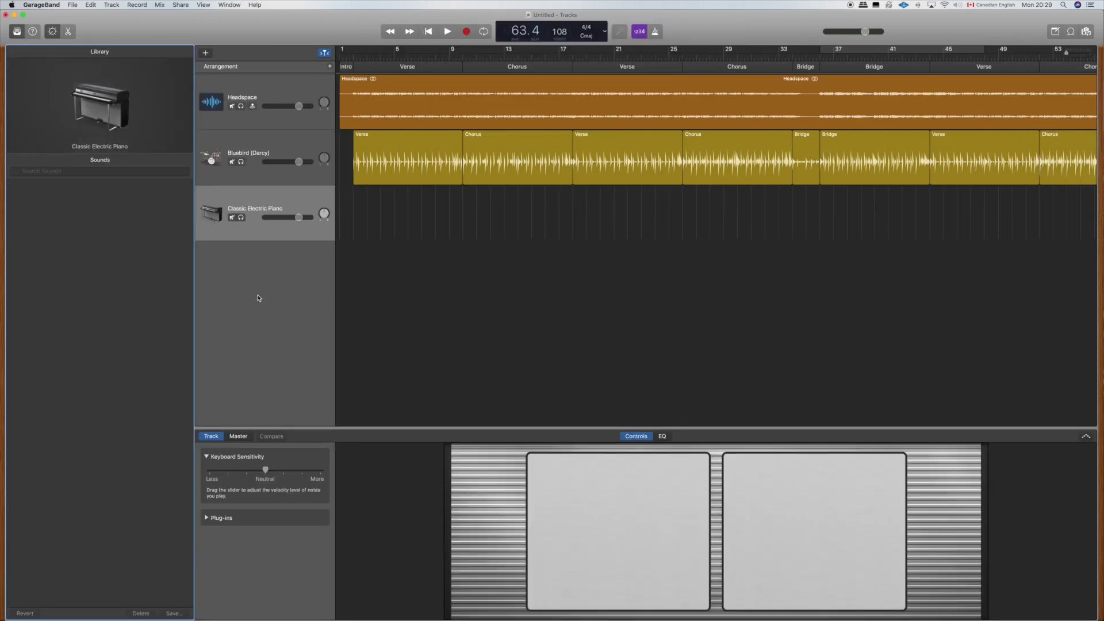
left_click(38, 194)
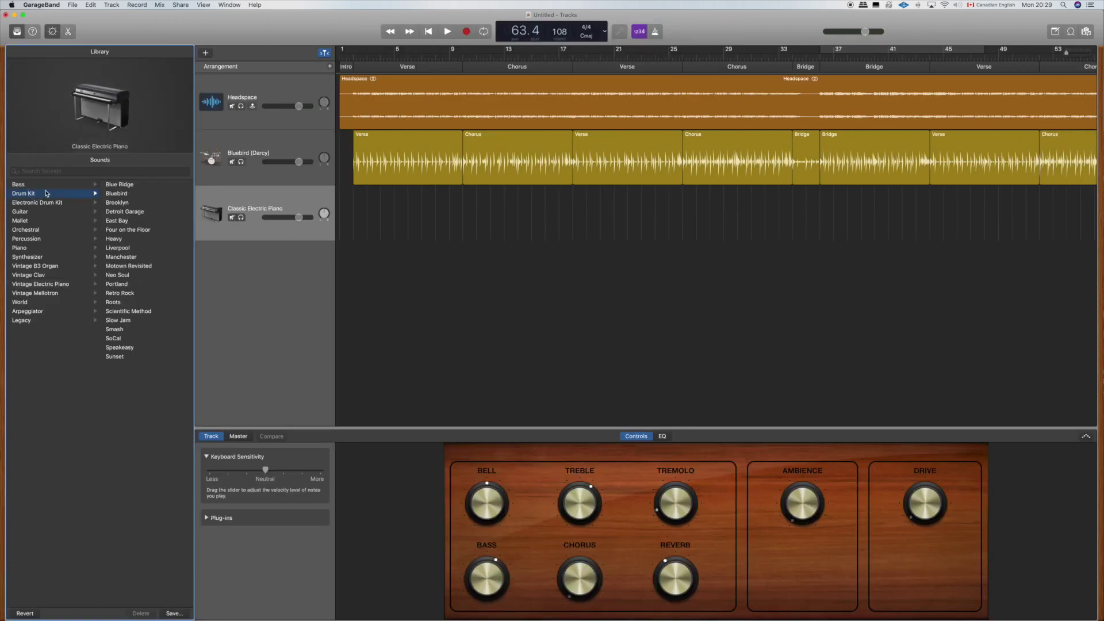
left_click(136, 194)
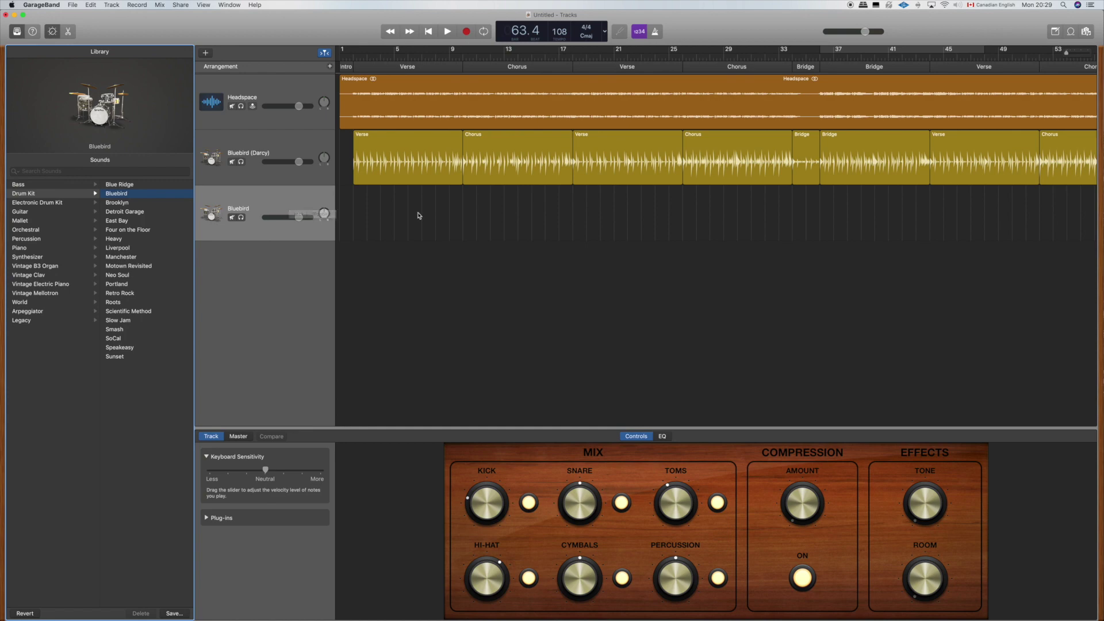
Step: Copy all the drummer regions from the Bluebird (Darcy) track and paste them onto the new Bluebird track as MIDI
scroll(420, 214, "right", 1)
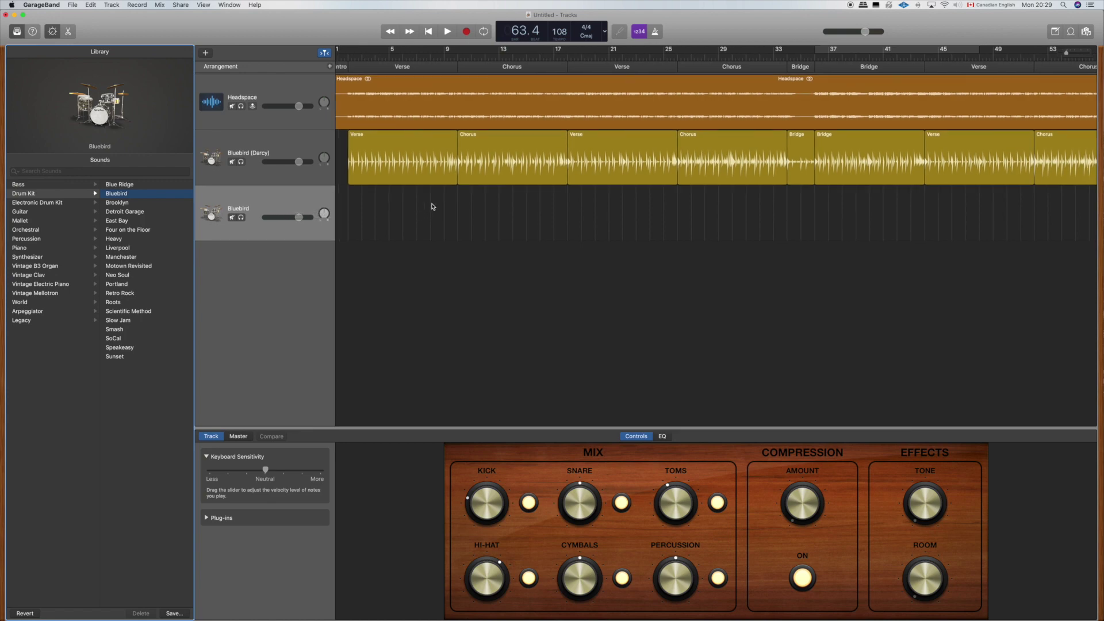
key("super+Left")
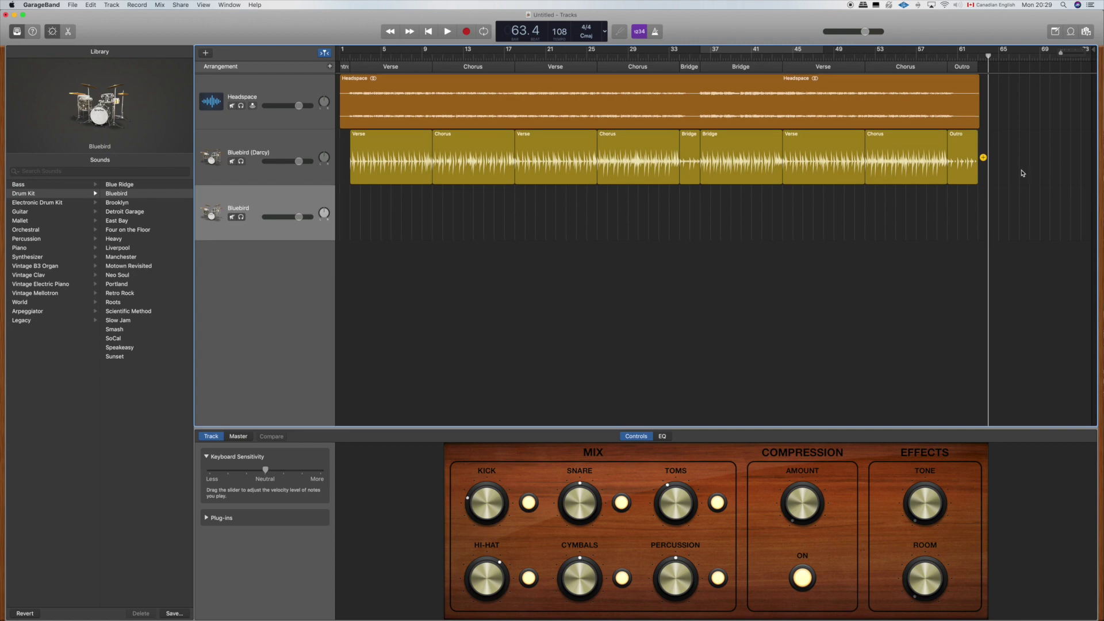
left_click_drag(1019, 156, 382, 156)
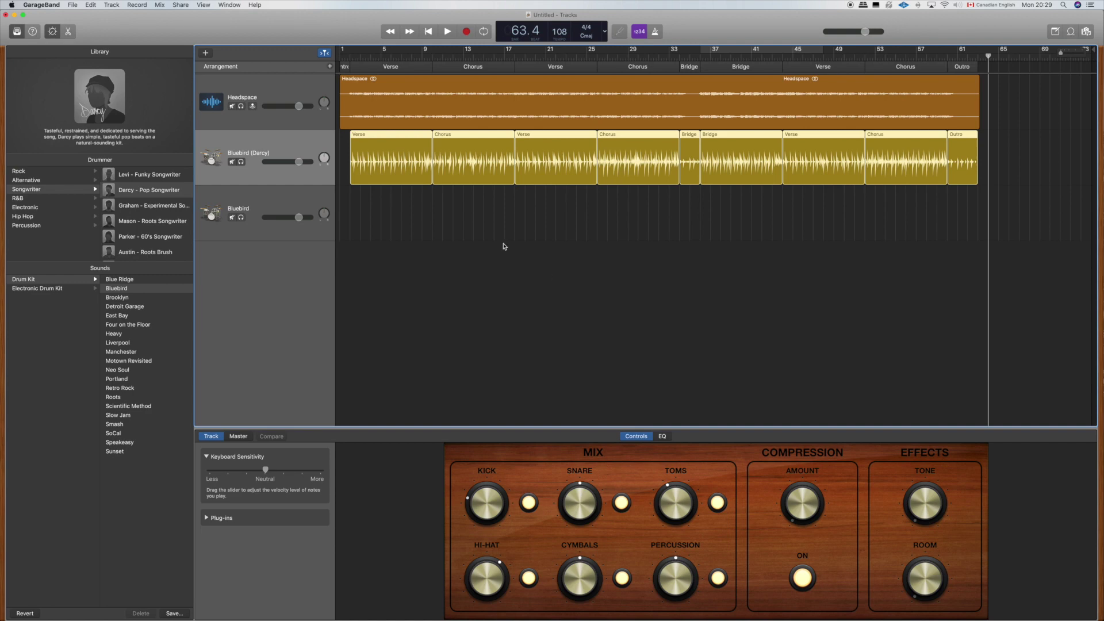
left_click(264, 196)
key("Return")
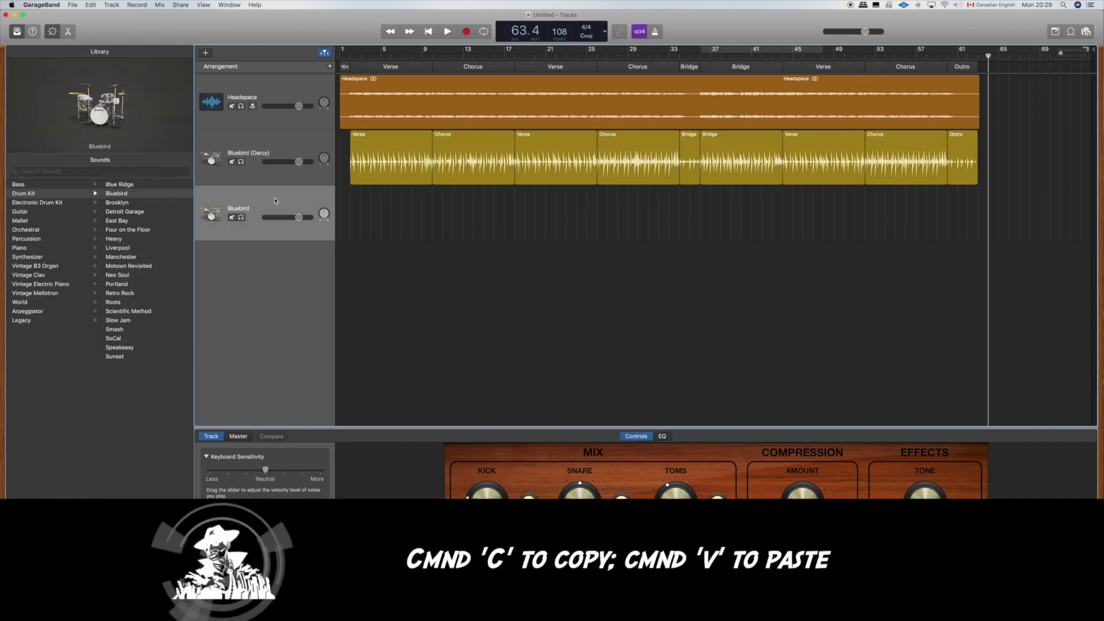
key("space")
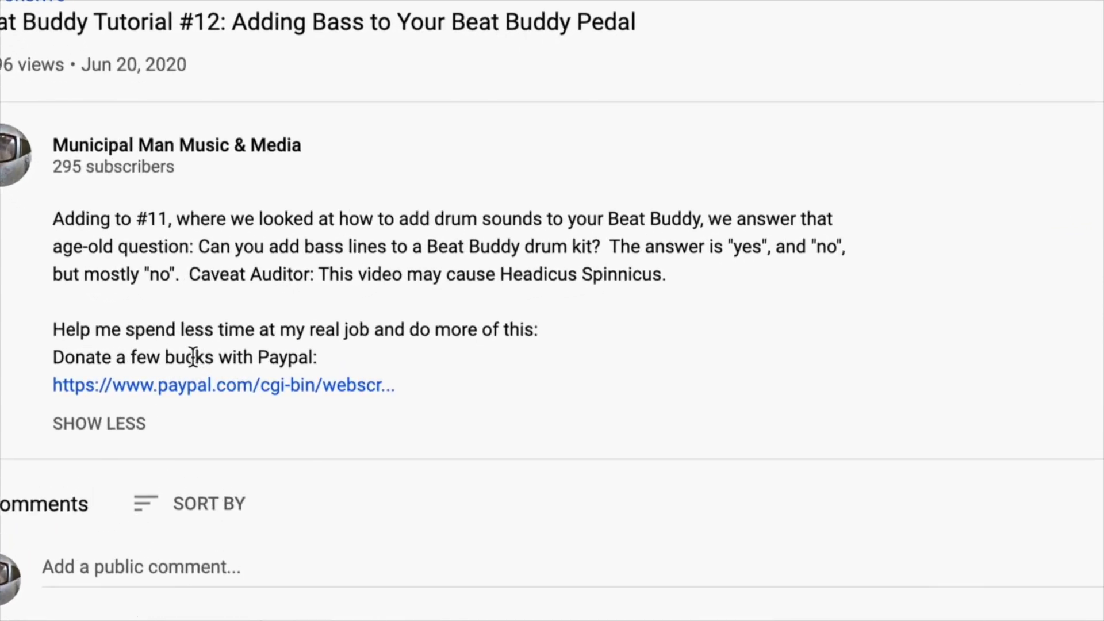
left_click(205, 385)
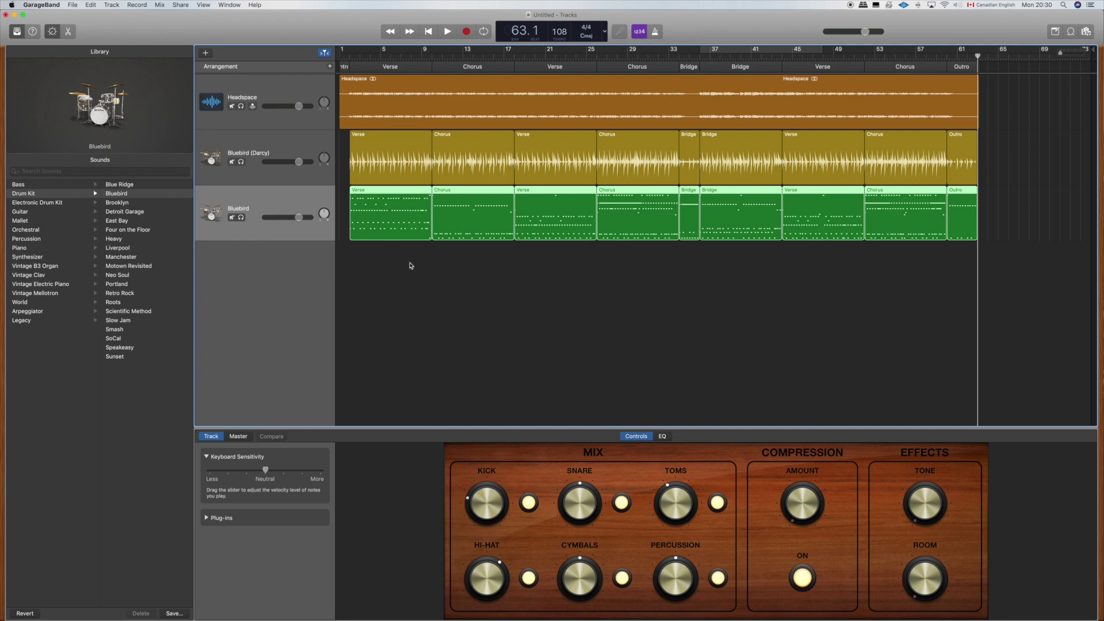
Step: Open the pasted MIDI regions in the Piano Roll and select only the first Verse region on the Bluebird track
double_click(379, 206)
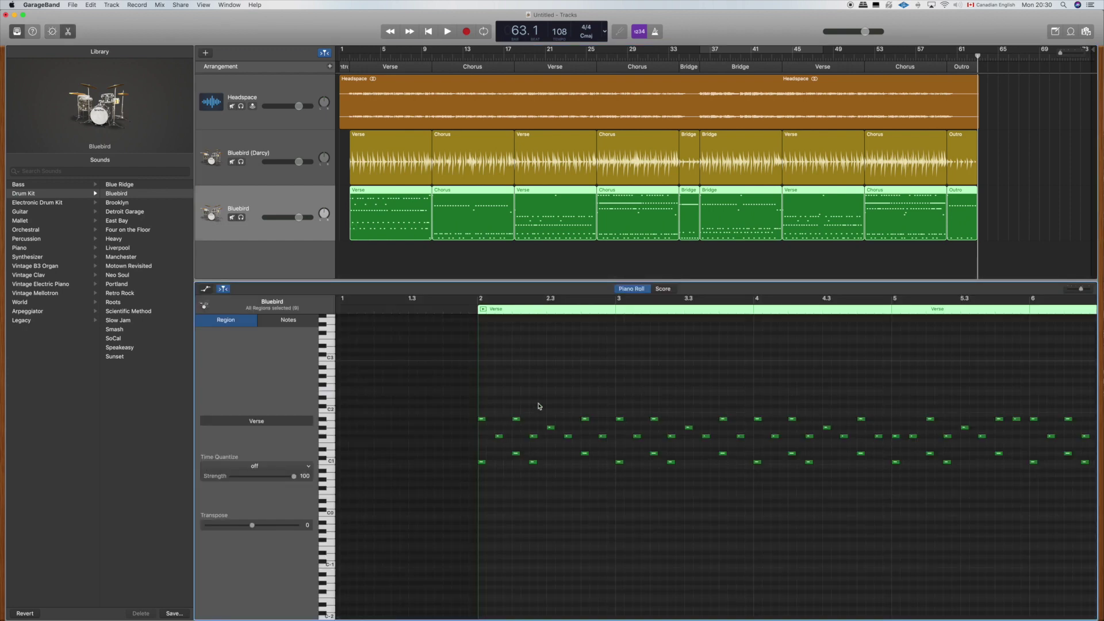
left_click(403, 258)
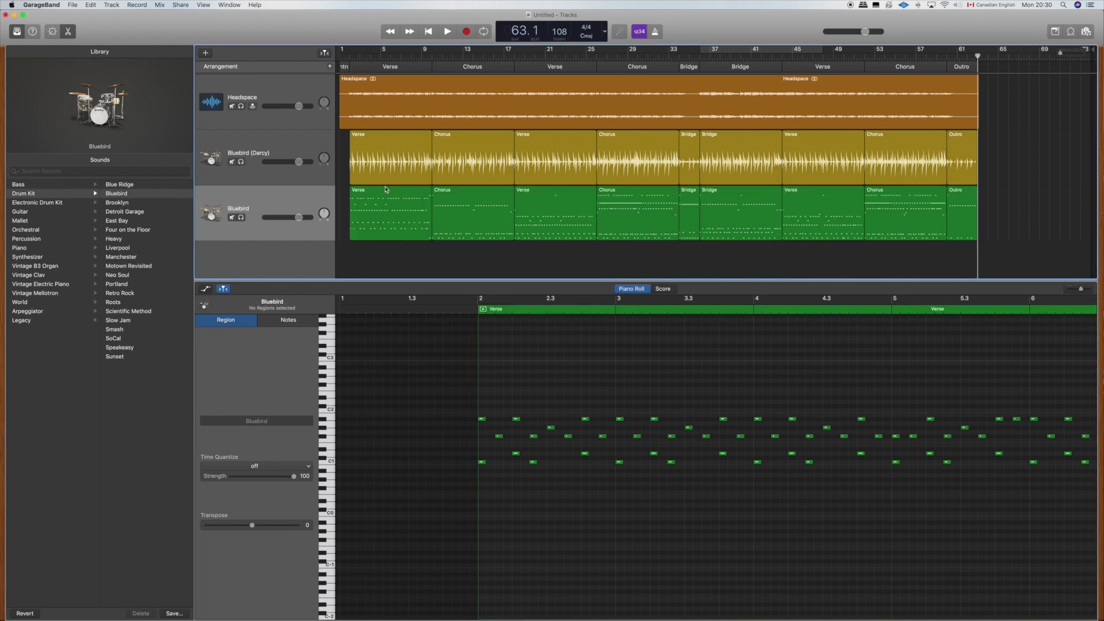
left_click(387, 194)
scroll(621, 424, "right", 3)
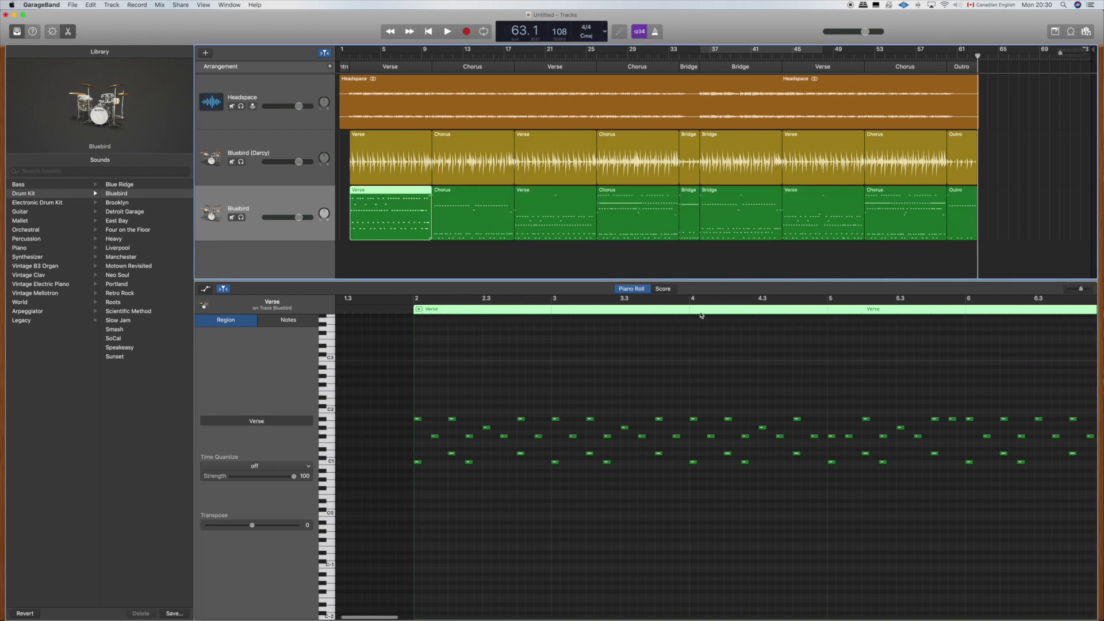
Step: Split the Bluebird track's first Verse region at bar 4
mouse_move(691, 313)
left_mouse_down()
mouse_move(420, 310)
mouse_move(690, 314)
left_mouse_up()
left_click(381, 213)
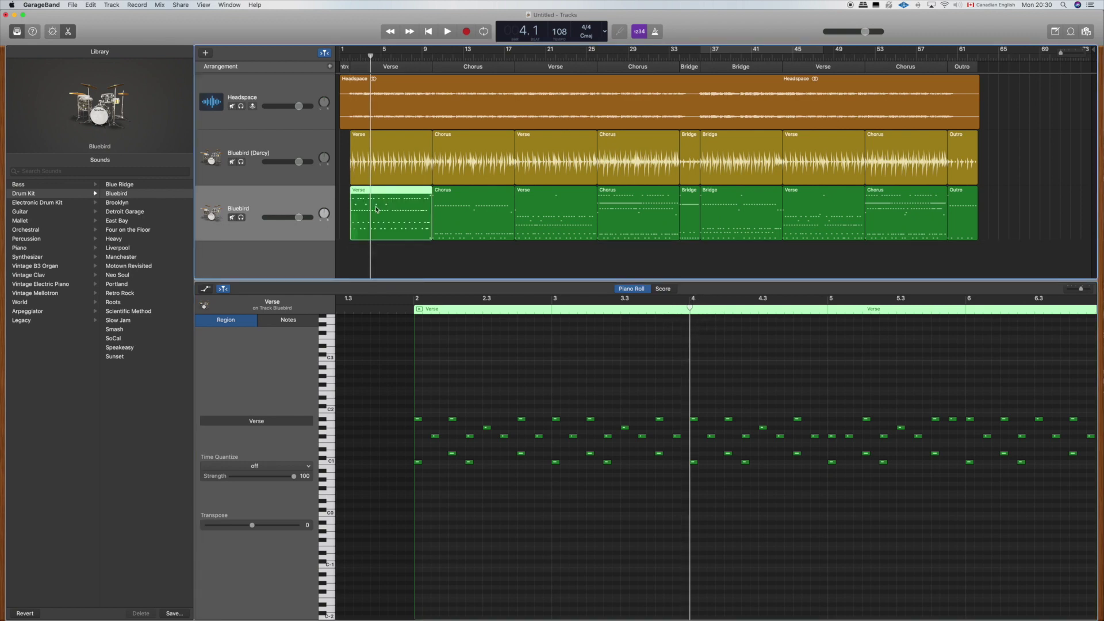
left_click(360, 55)
left_click_drag(360, 55, 370, 55)
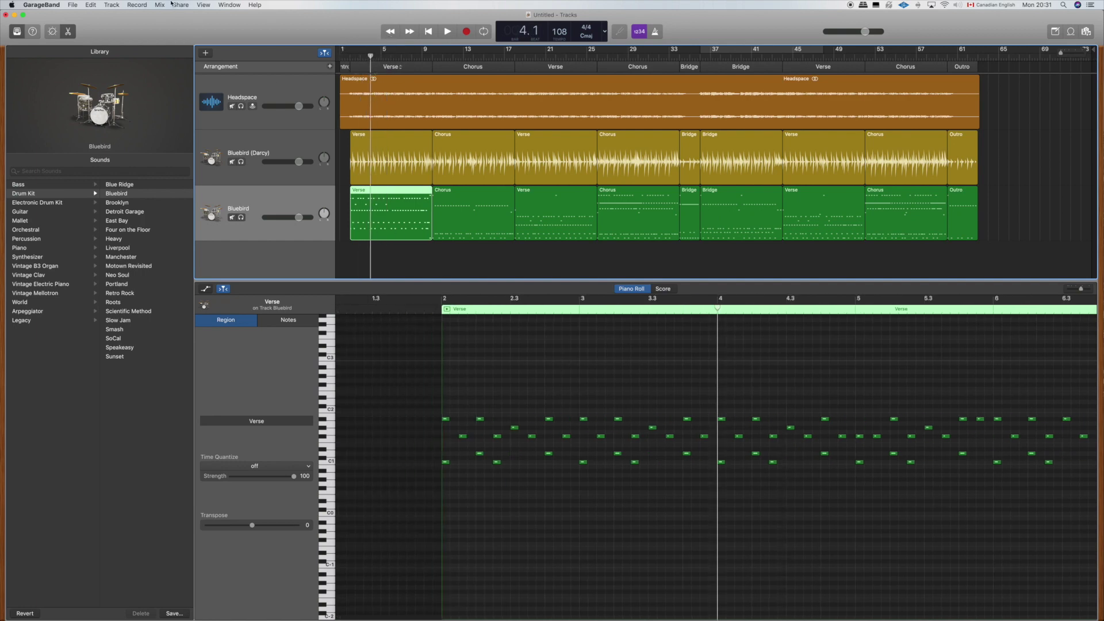
right_click(392, 208)
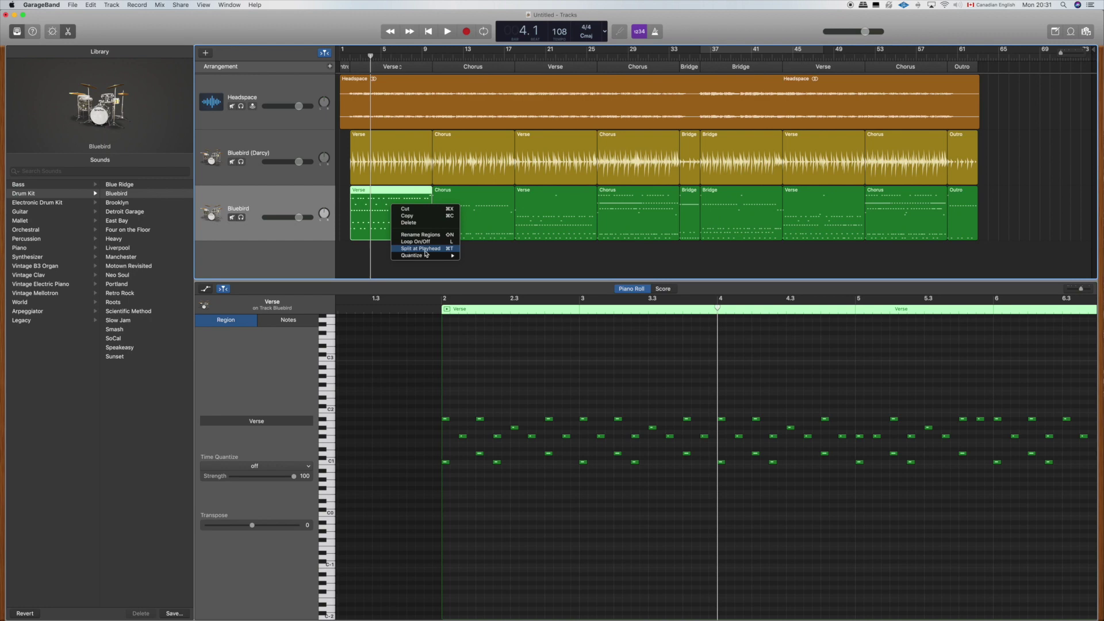
left_click(372, 217)
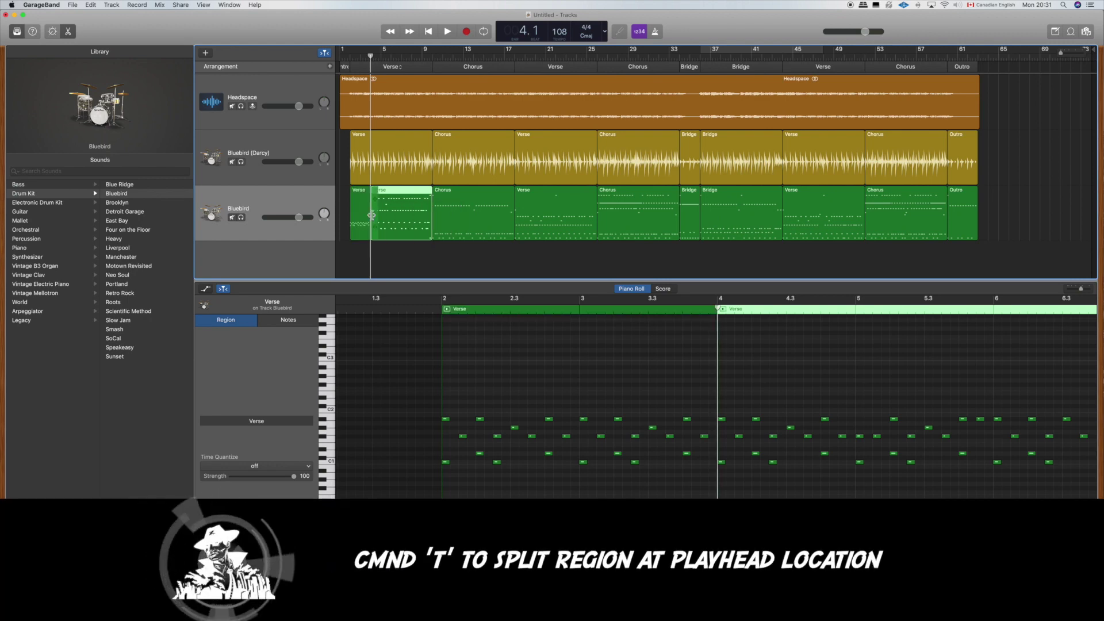
key("super+t")
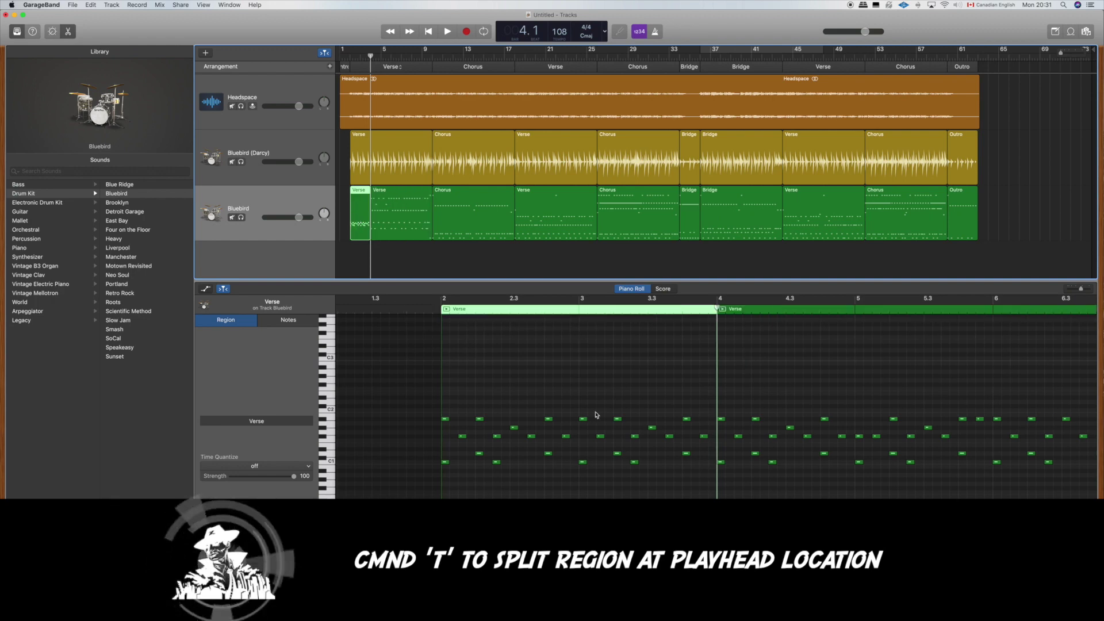
Step: Split the remaining Verse region at bar 9 and delete the piece between bars 4 and 9
scroll(596, 414, "right", 4)
scroll(597, 414, "right", 8)
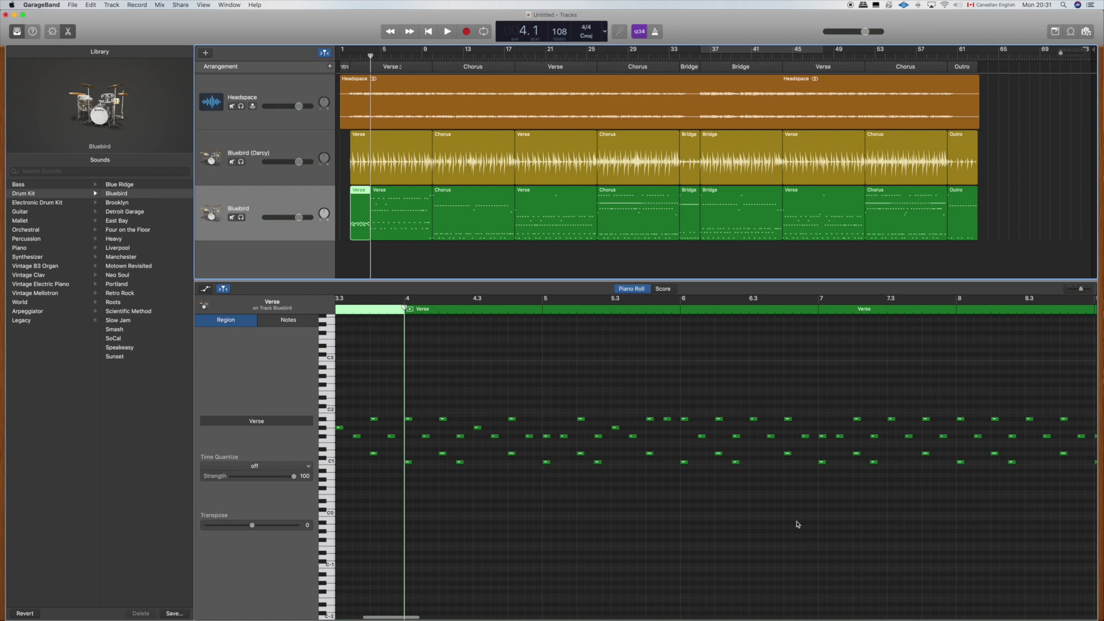
scroll(766, 511, "right", 10)
scroll(768, 516, "right", 2)
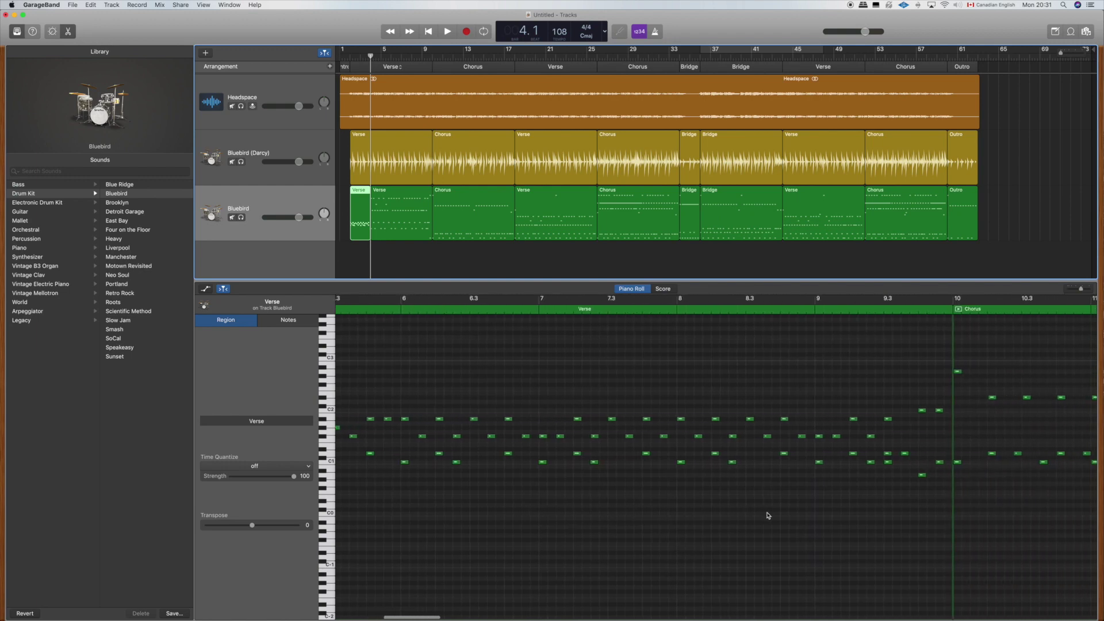
left_click(815, 311)
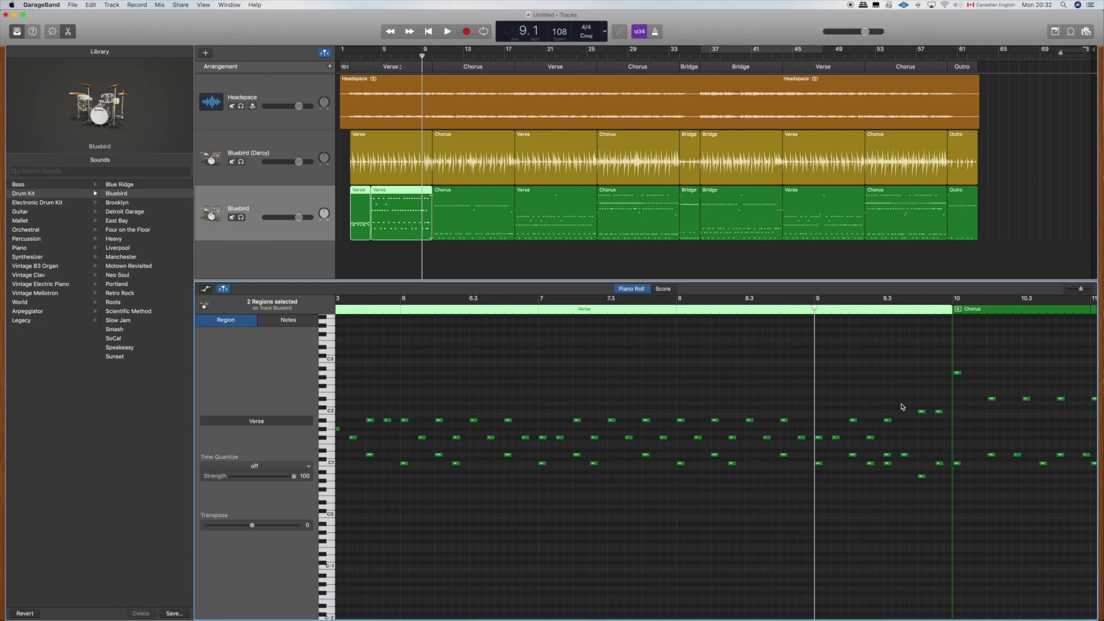
left_click(425, 208)
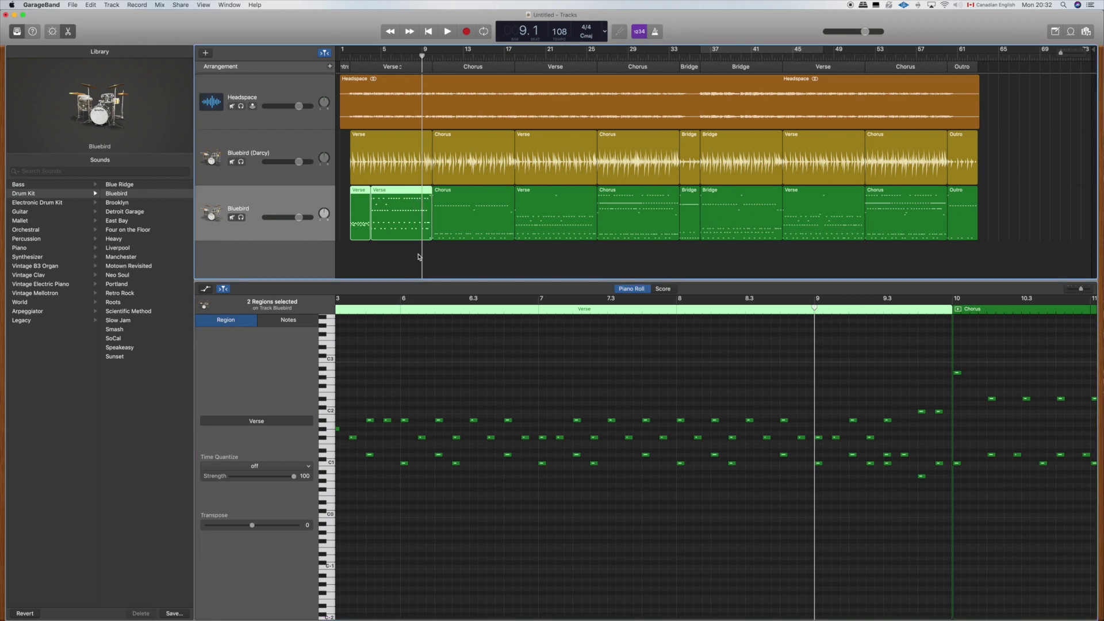
key("super+t")
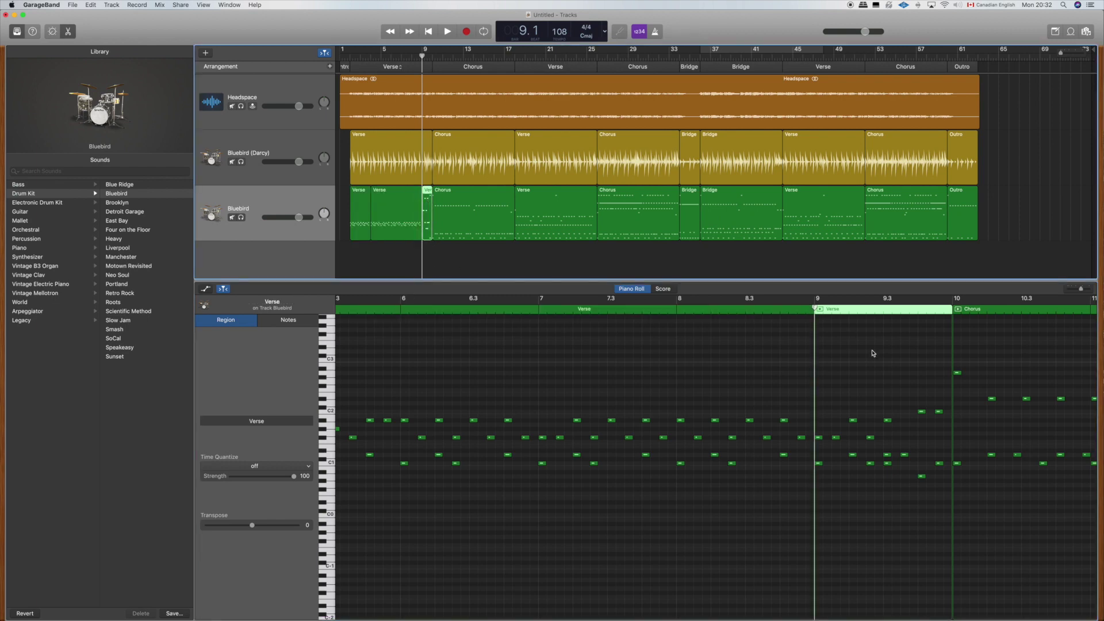
left_click(395, 211)
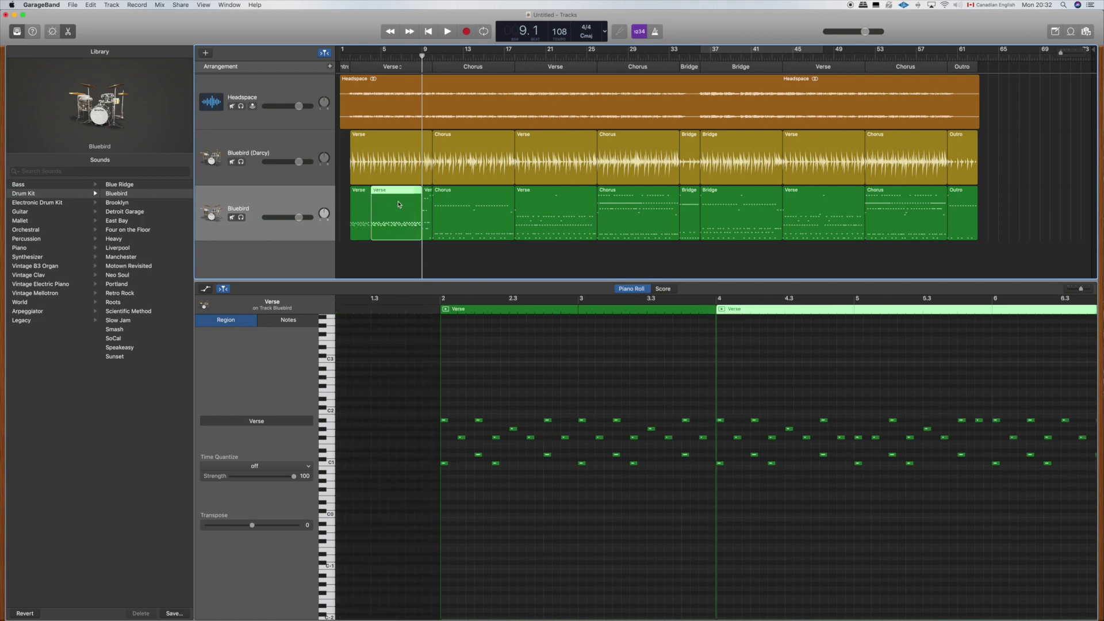
key("Delete")
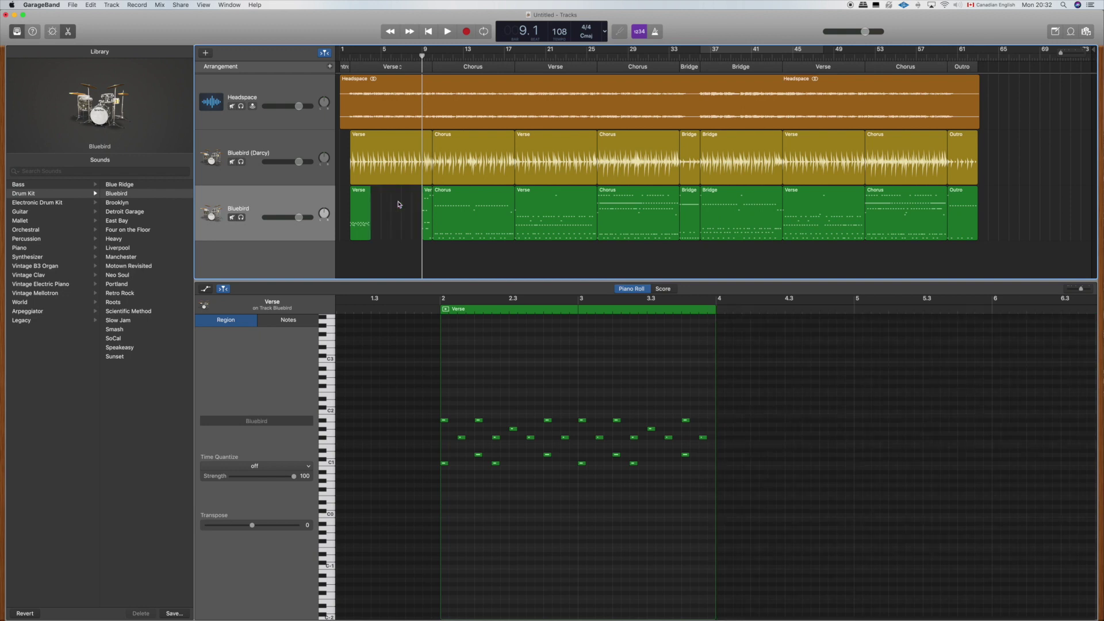
Step: Create a new track with the Bluebird track's duplicate settings and move the Verse fill at bar 9 onto it, extended to bar 11
right_click(268, 201)
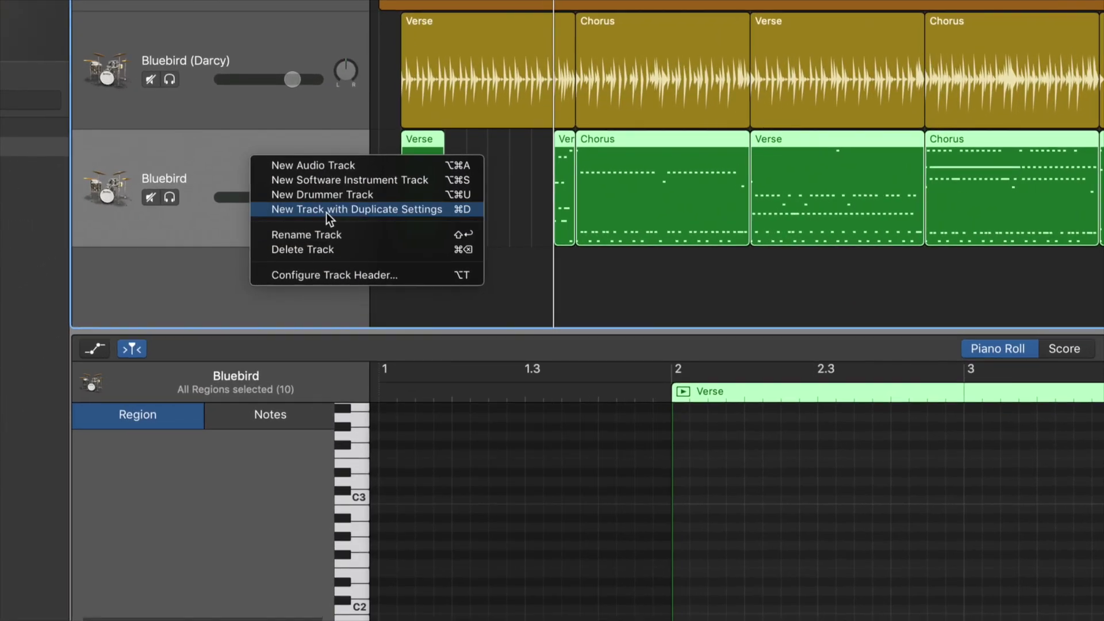
left_click(382, 208)
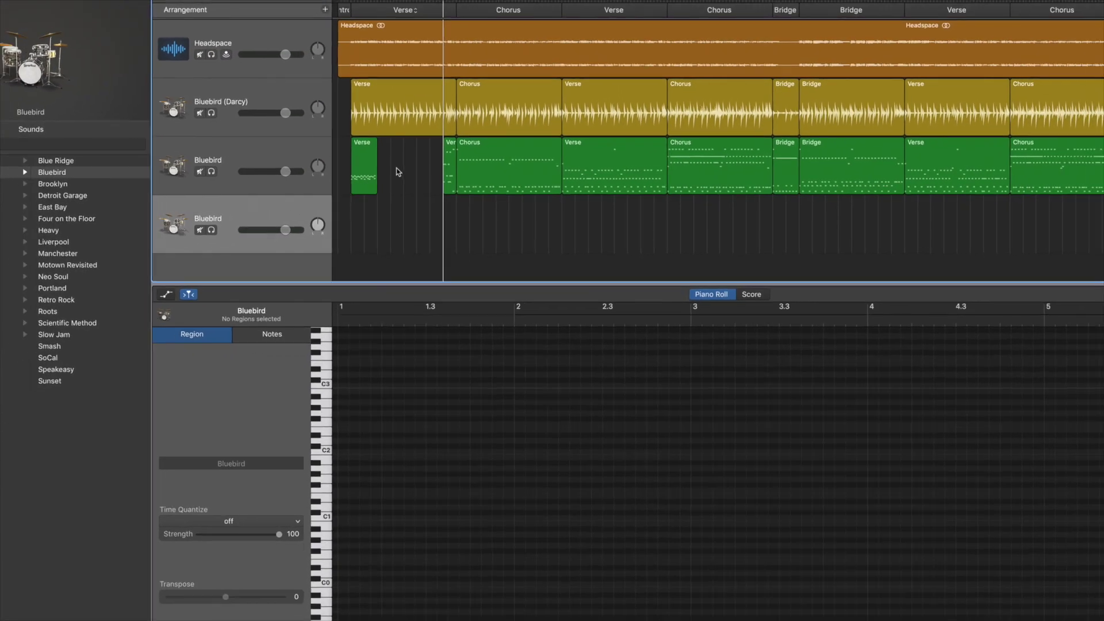
left_click_drag(450, 148, 450, 207)
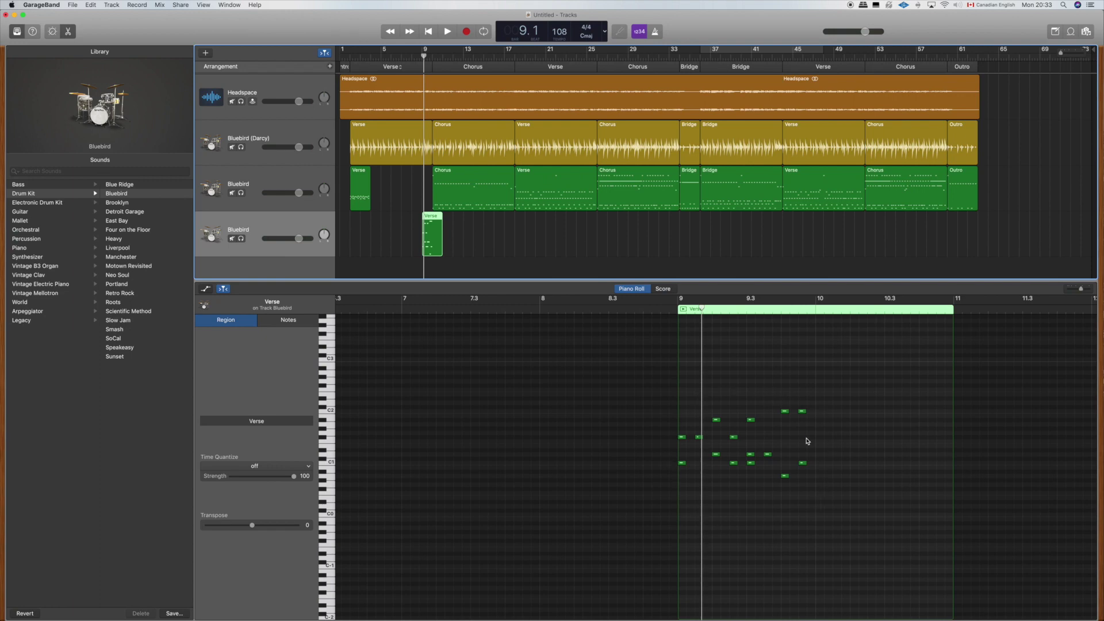
Step: Copy the first Chorus region's two opening notes, paste them at bar 10 of the Verse fill, and play the result
left_click(823, 308)
mouse_move(823, 308)
left_mouse_down()
mouse_move(806, 309)
mouse_move(826, 308)
mouse_move(815, 309)
left_mouse_up()
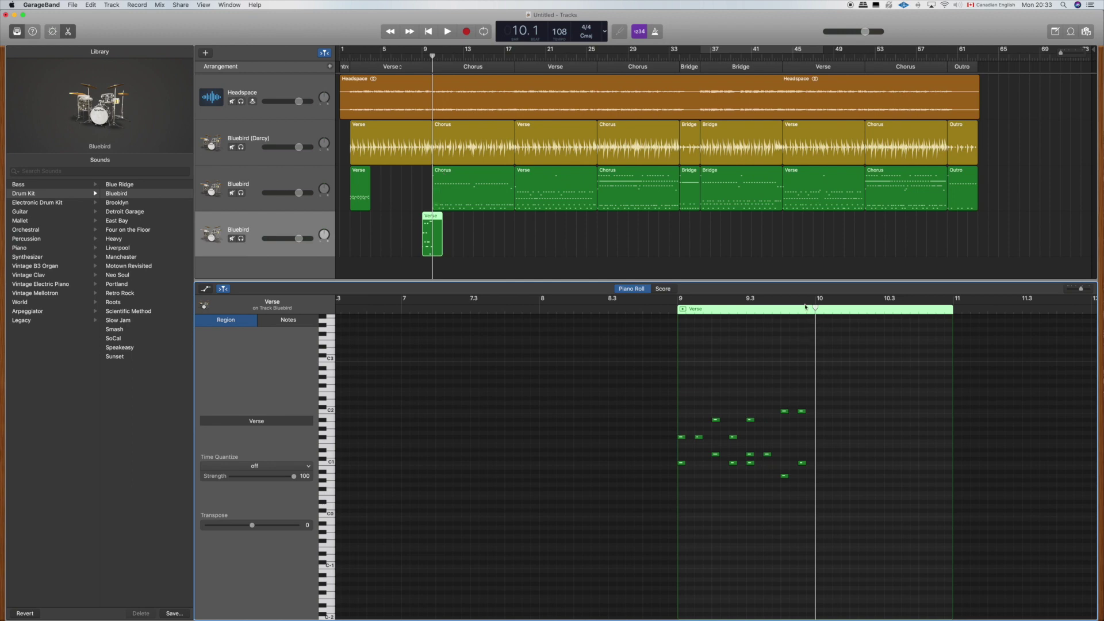
left_click(436, 195)
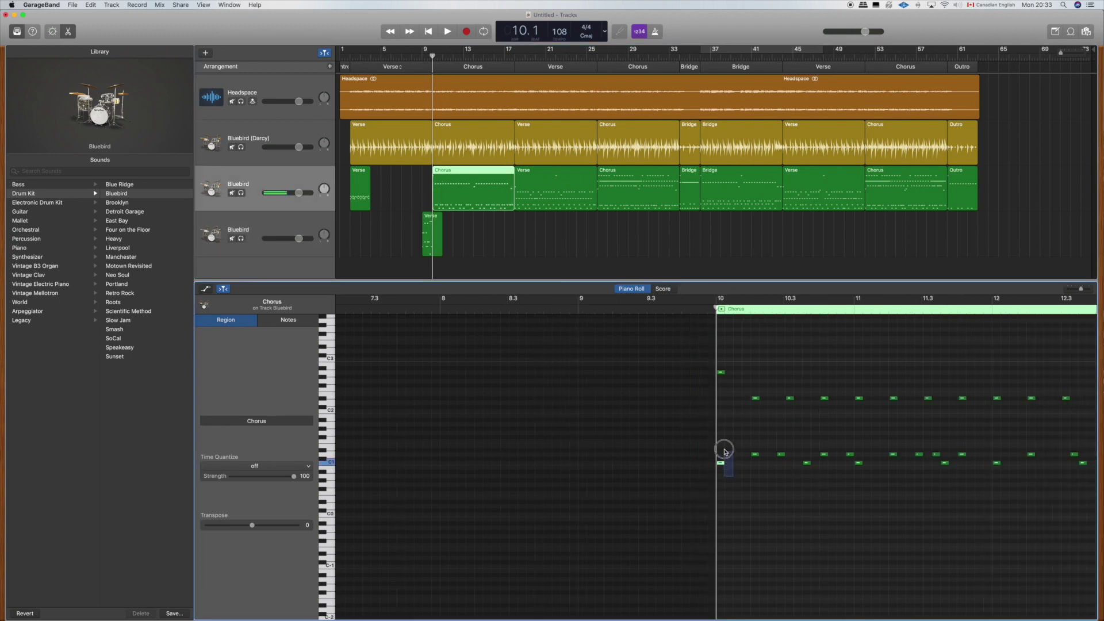
left_click_drag(722, 384, 718, 360)
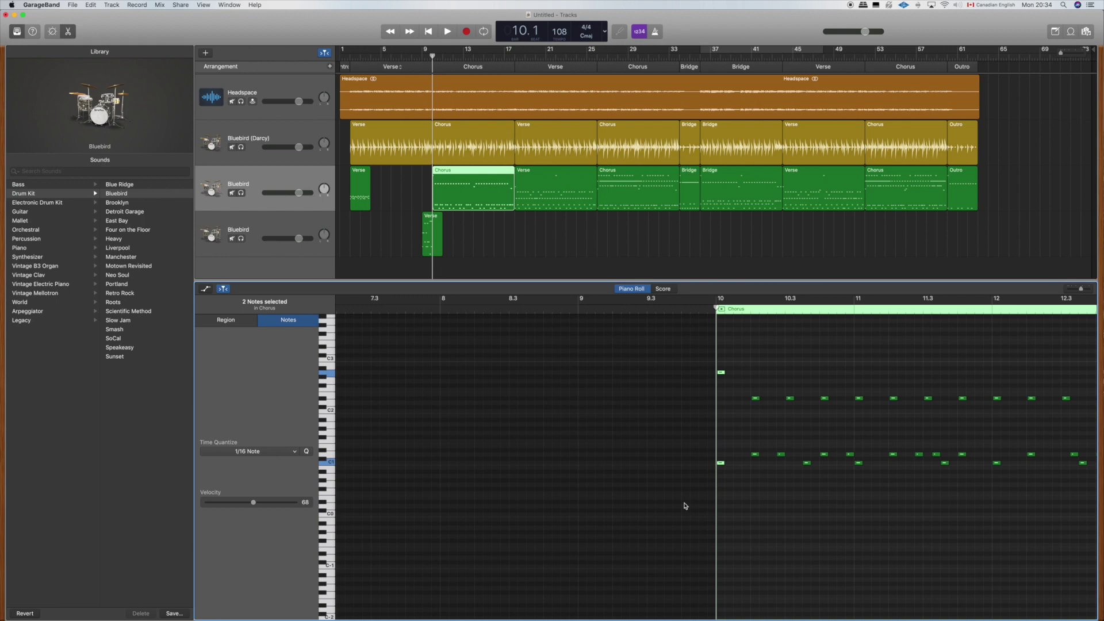
left_click(437, 236)
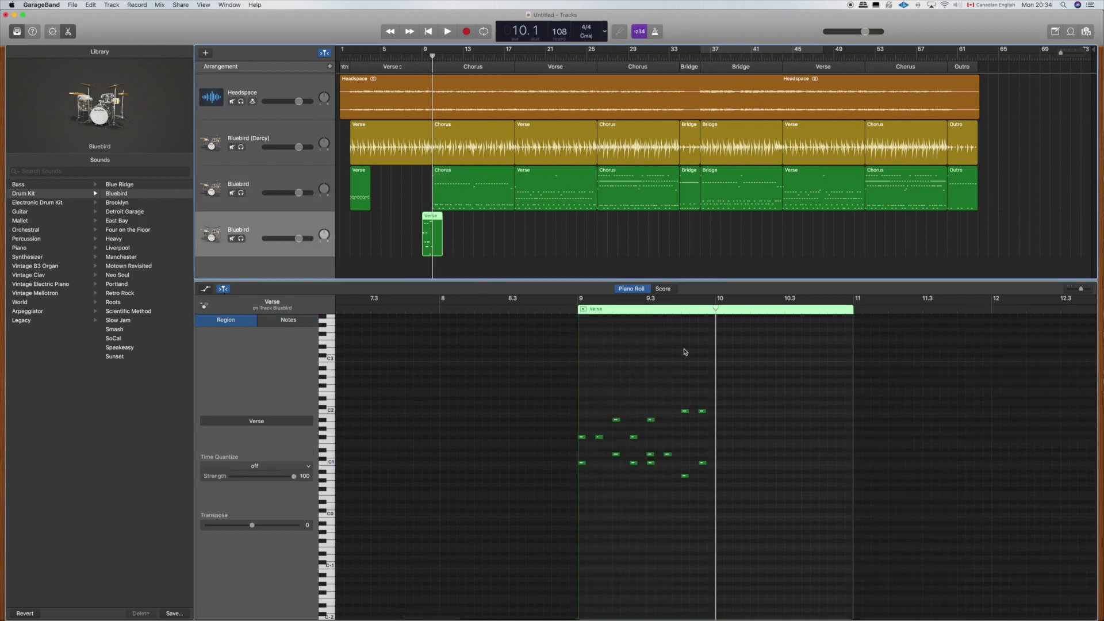
left_click(724, 360)
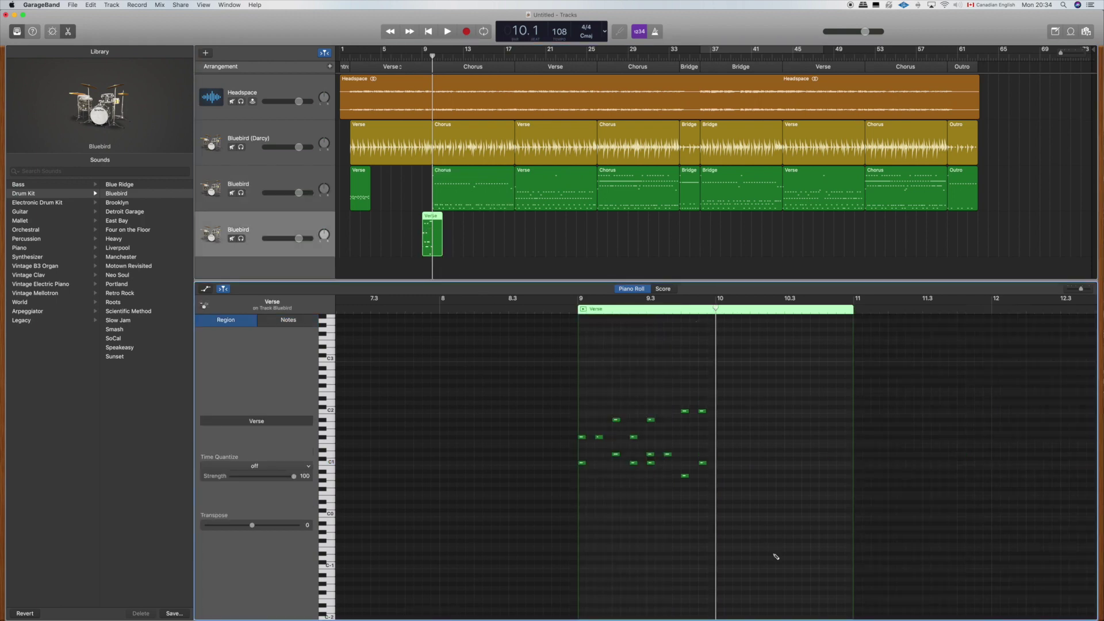
key("super+v")
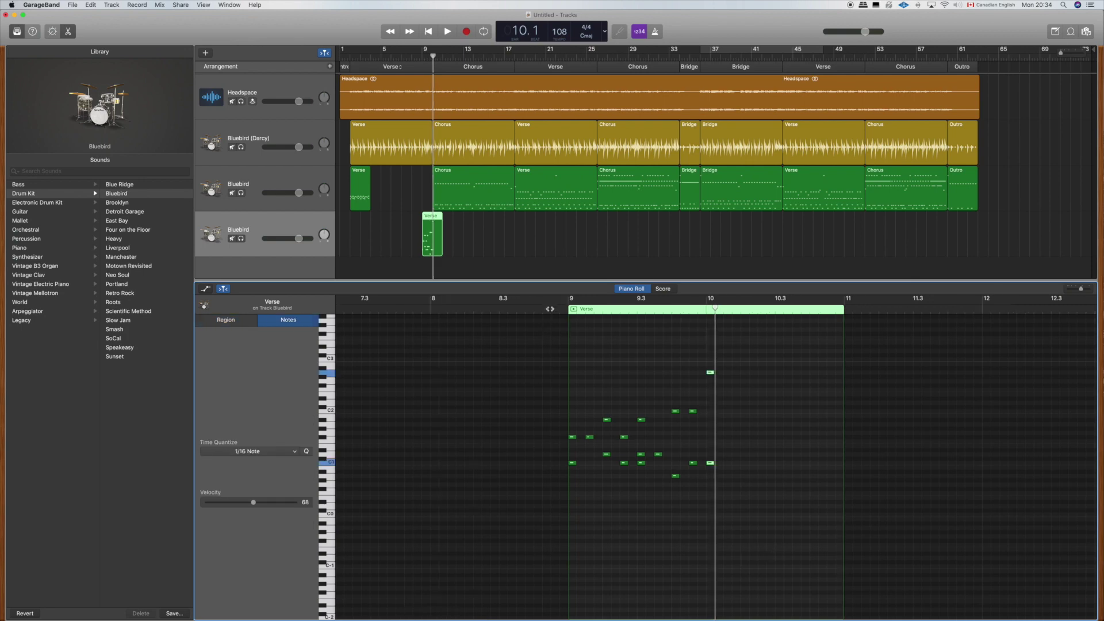
key("space")
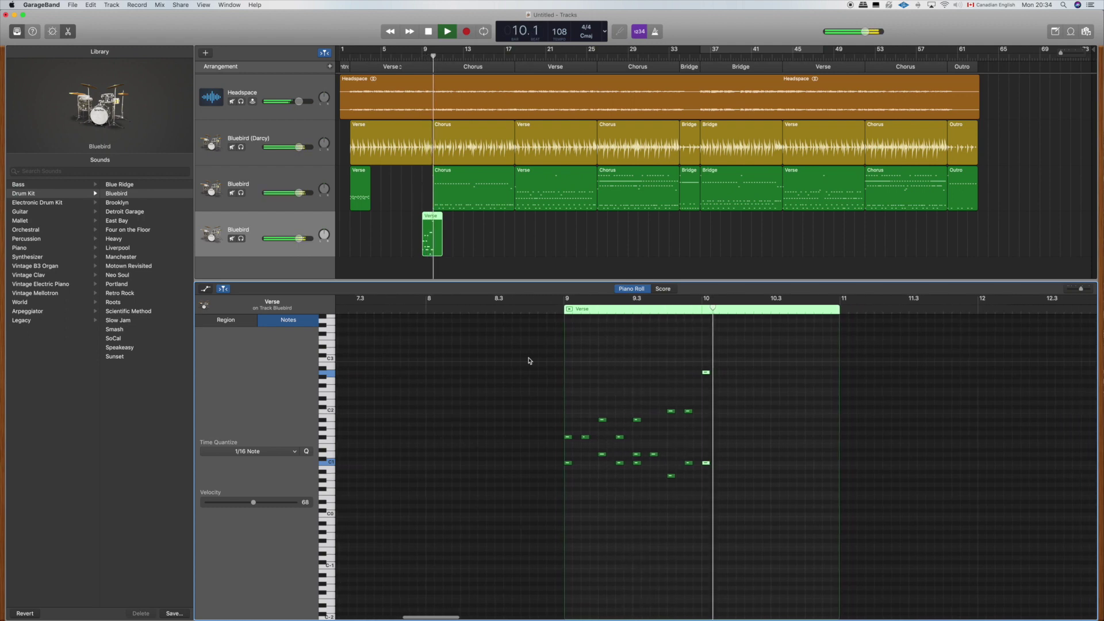
key("space")
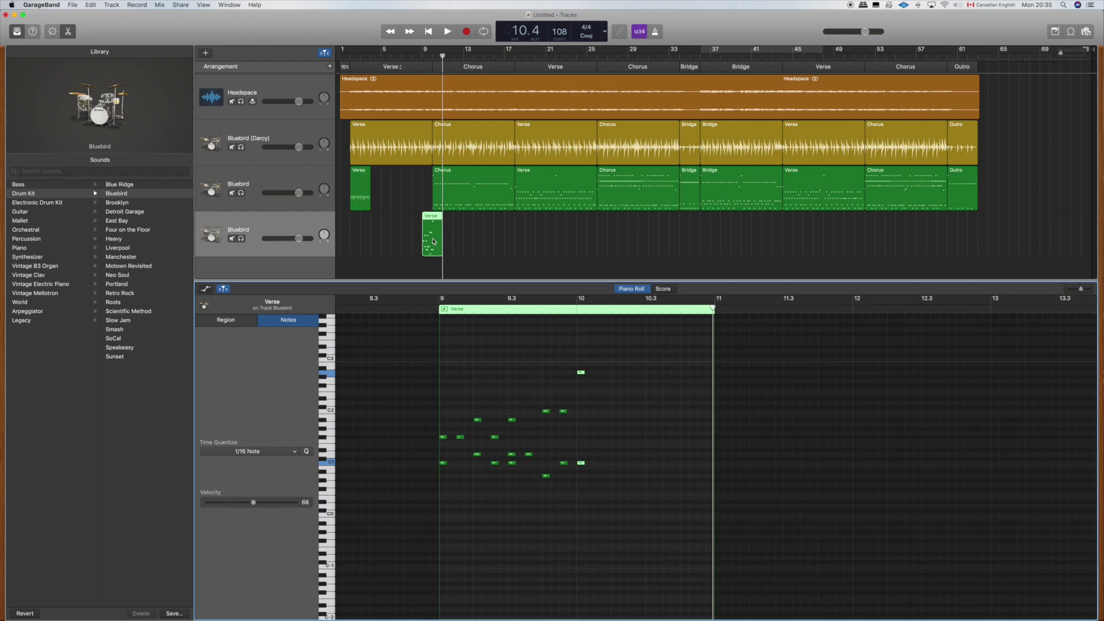
Step: Lower the Chorus region's high opening note at bar 10 to the pitch of the repeating cymbal notes
left_click(473, 178)
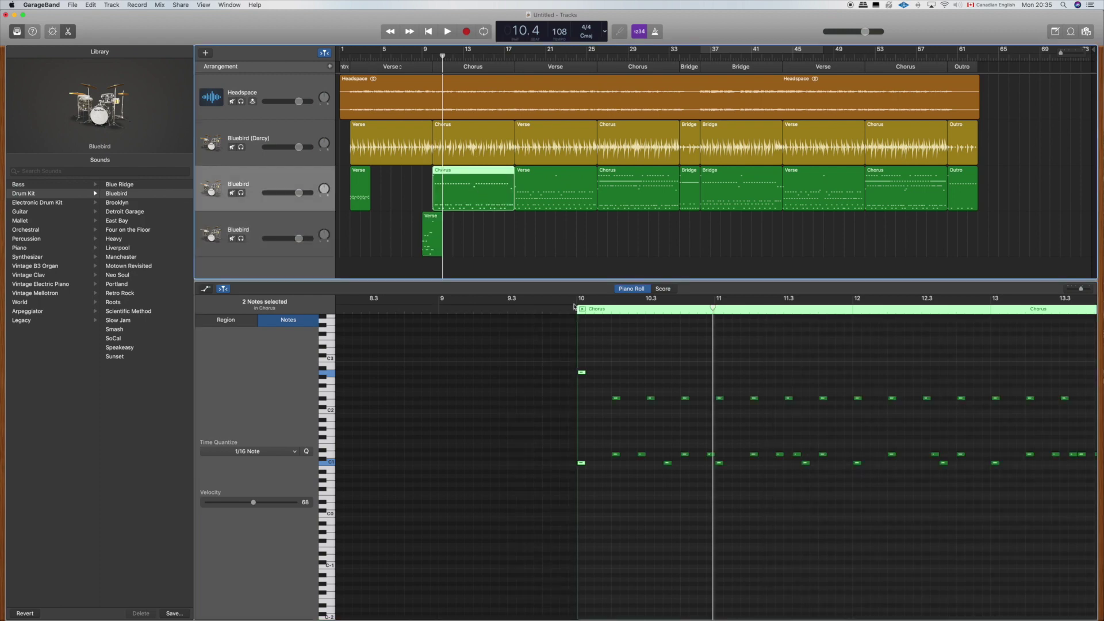
left_click_drag(581, 373, 387, 400)
scroll(373, 383, "left", 2)
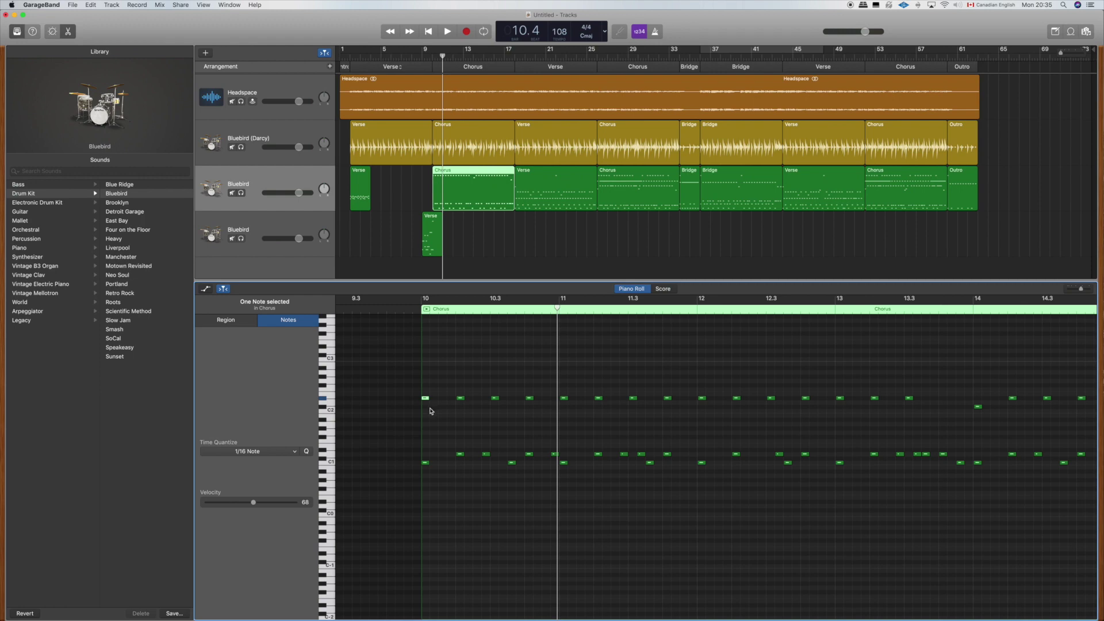
scroll(475, 327, "left", 3)
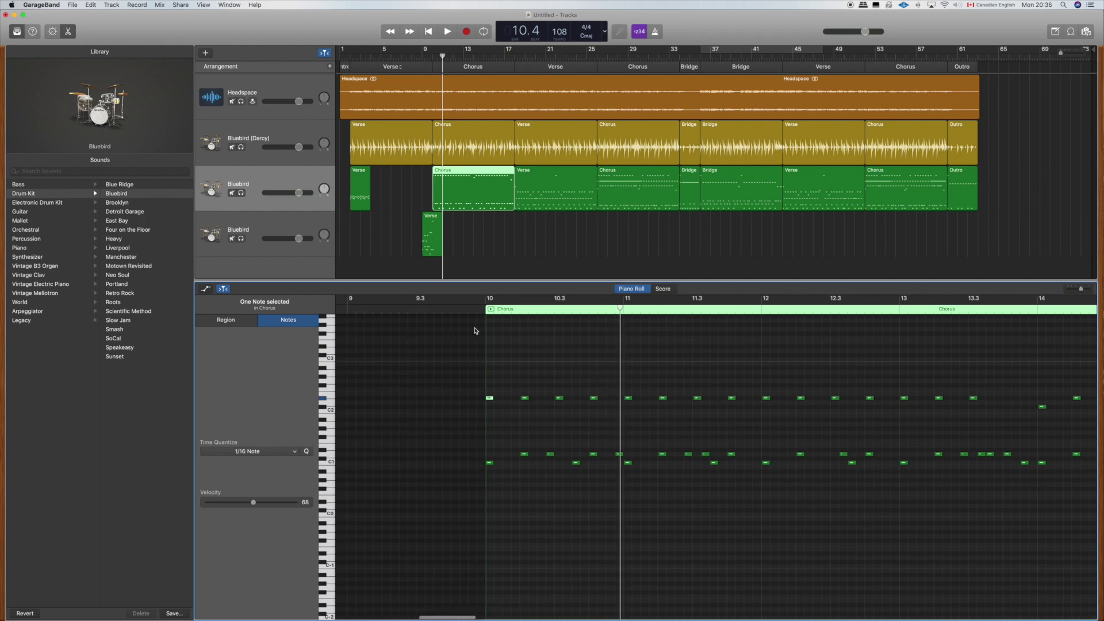
Step: Split the upper Bluebird track's first Chorus region at bar 12
left_click(678, 304)
left_click(453, 190)
key("super+t")
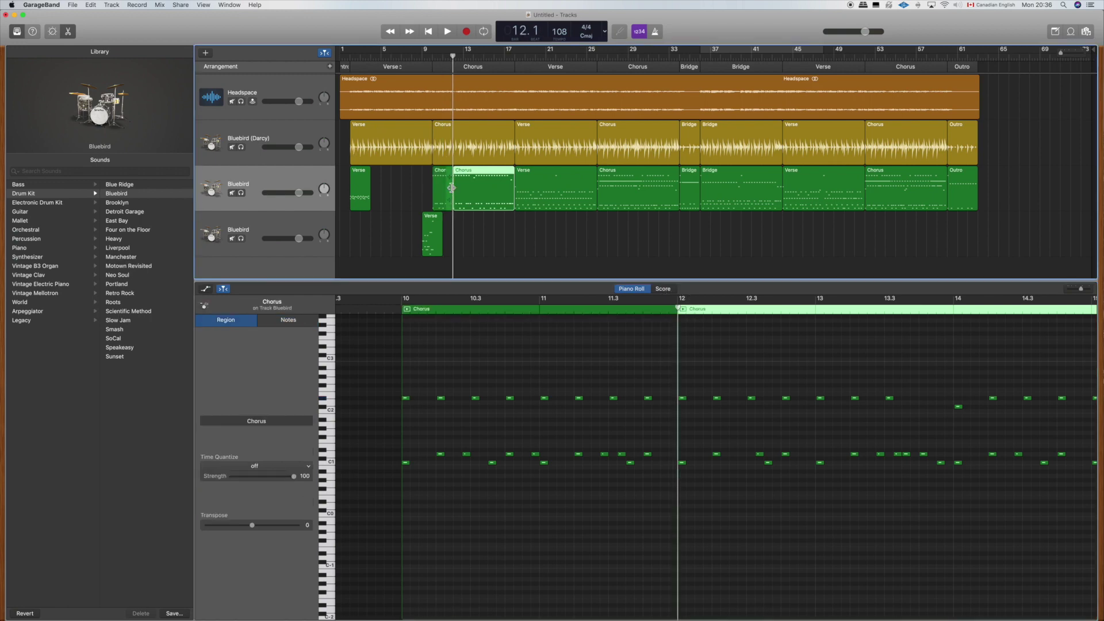
Step: Cut out the Chorus fill from bar 13 to 14.2 and move it onto the lower Bluebird track
scroll(647, 438, "right", 8)
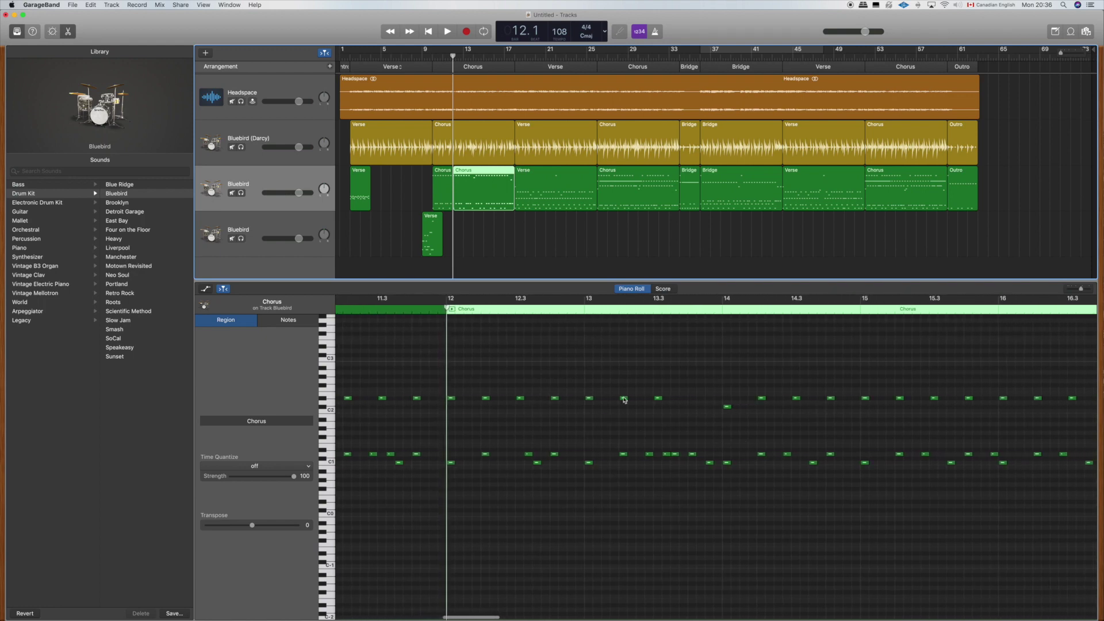
left_click_drag(448, 309, 584, 307)
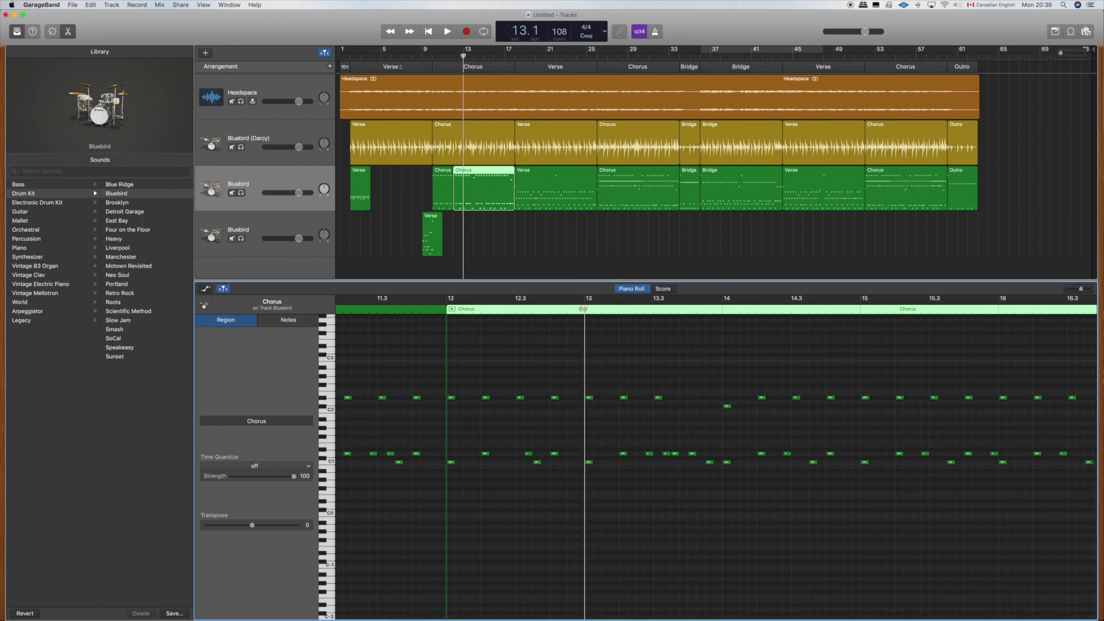
left_click(474, 182)
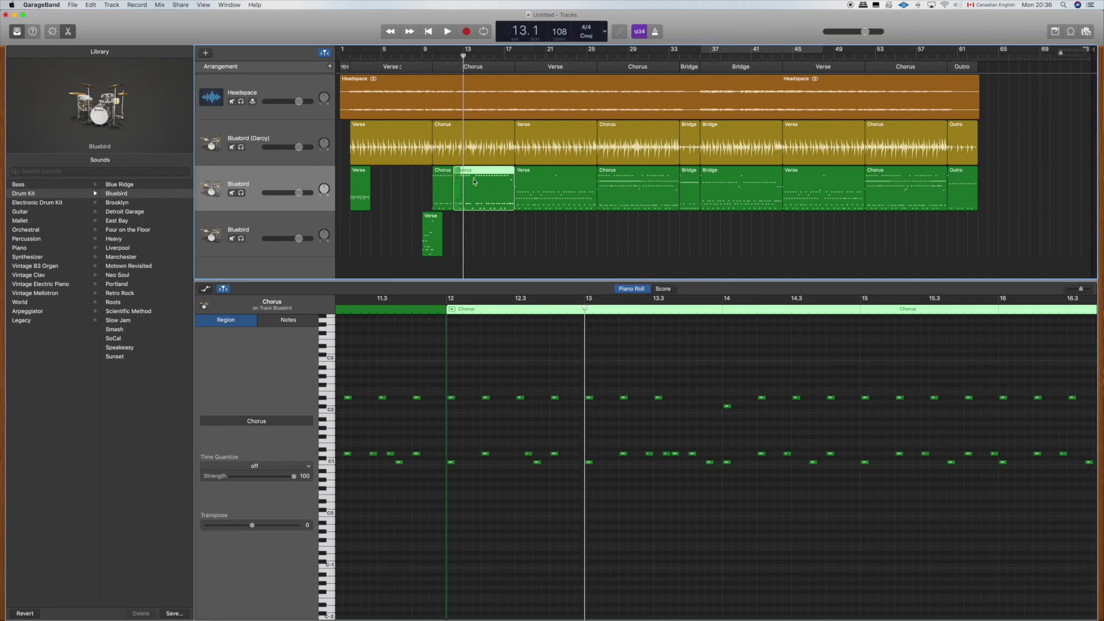
key("super+t")
left_click_drag(649, 307, 754, 309)
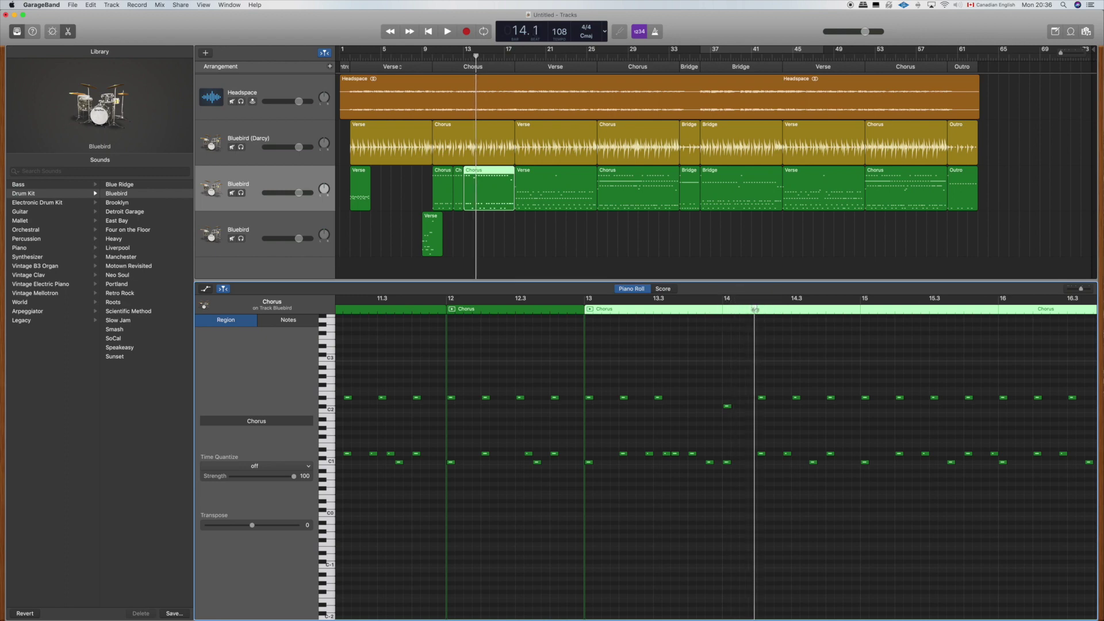
key("super+t")
left_click(472, 185)
left_click_drag(471, 185, 472, 233)
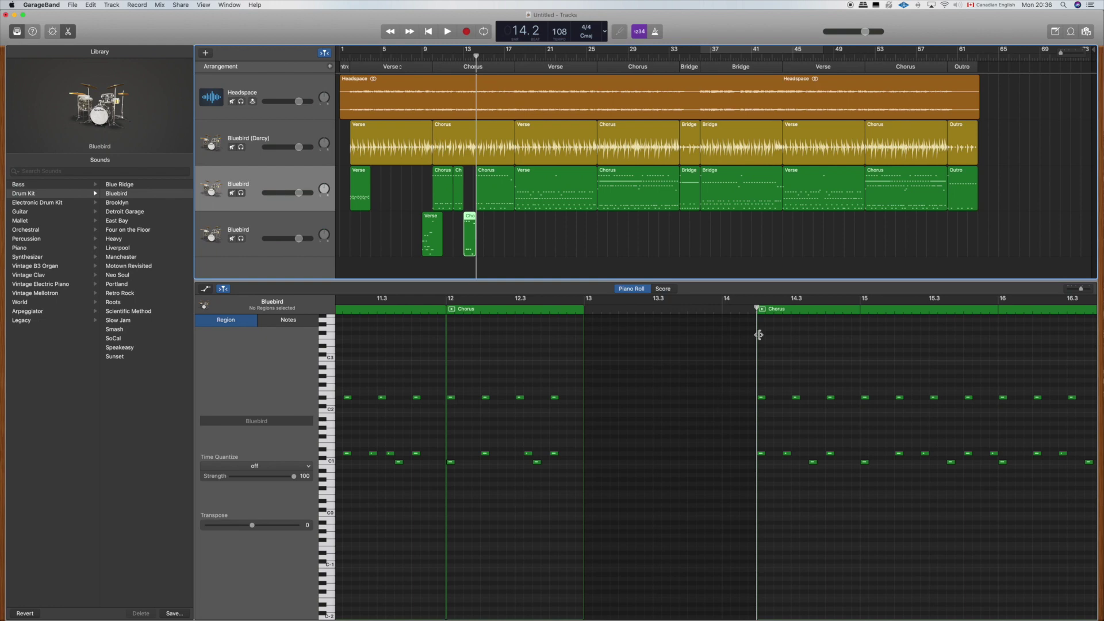
Step: Play the arrangement from 12.4 to check the separated Chorus fill at bar 13
left_click_drag(755, 309, 568, 309)
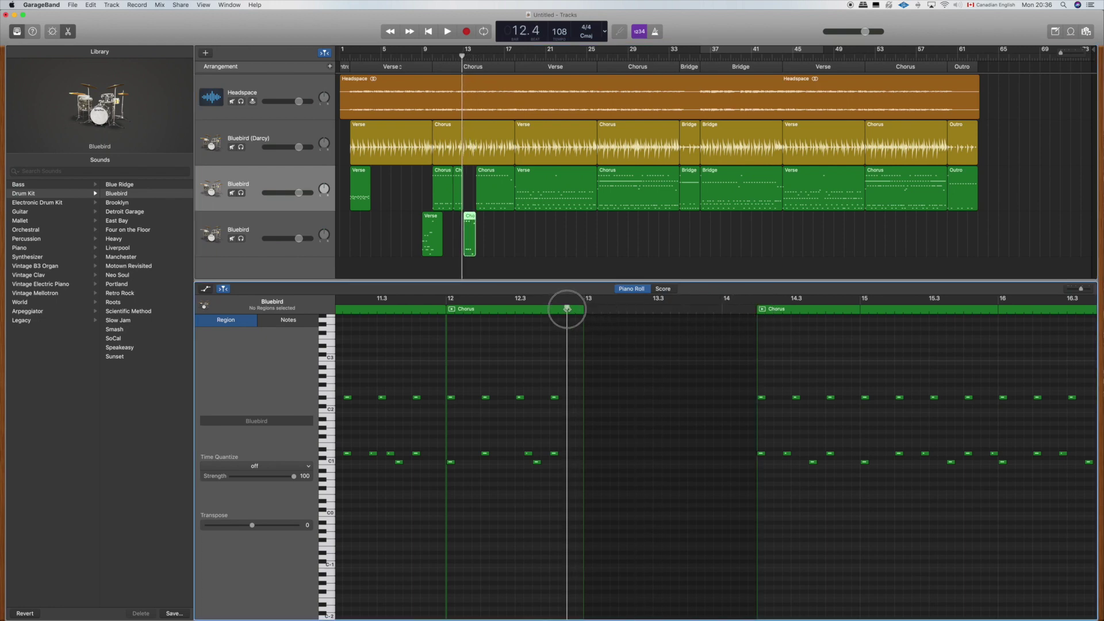
key("space")
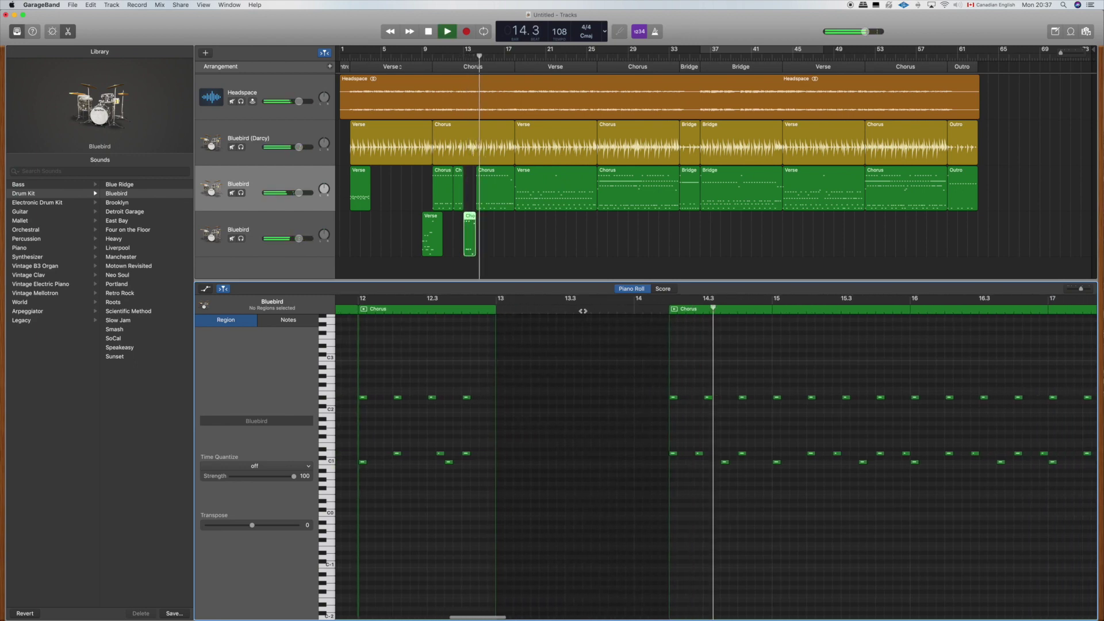
key("space")
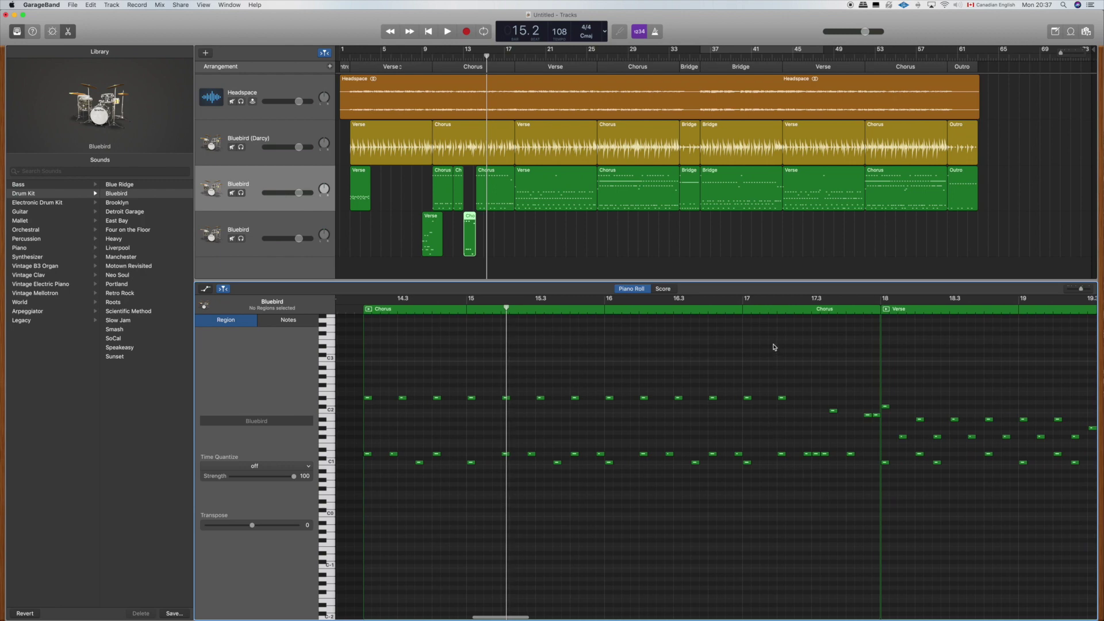
Step: Split the remaining Chorus region on the upper Bluebird track at bar 17
left_click(739, 309)
mouse_move(735, 309)
left_mouse_down()
mouse_move(779, 313)
mouse_move(680, 316)
mouse_move(718, 310)
left_mouse_up()
left_click(507, 197)
key("super+t")
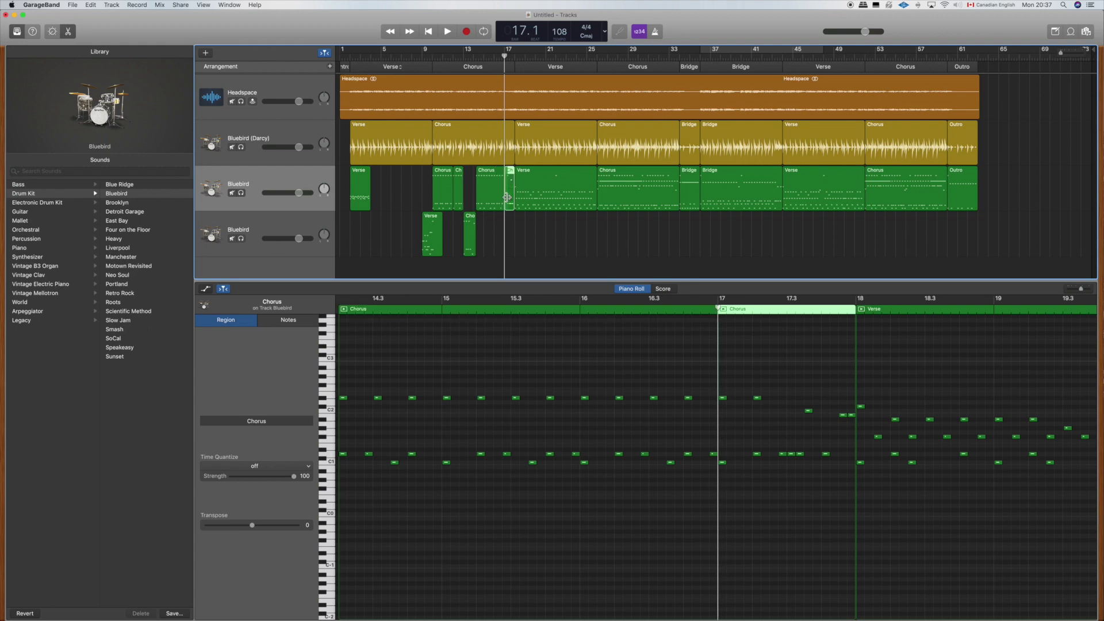
Step: Move the bar 17 Chorus fill onto the lower Bluebird track, extended to bar 19 with two closing notes at bar 18, and play it
left_click(509, 190)
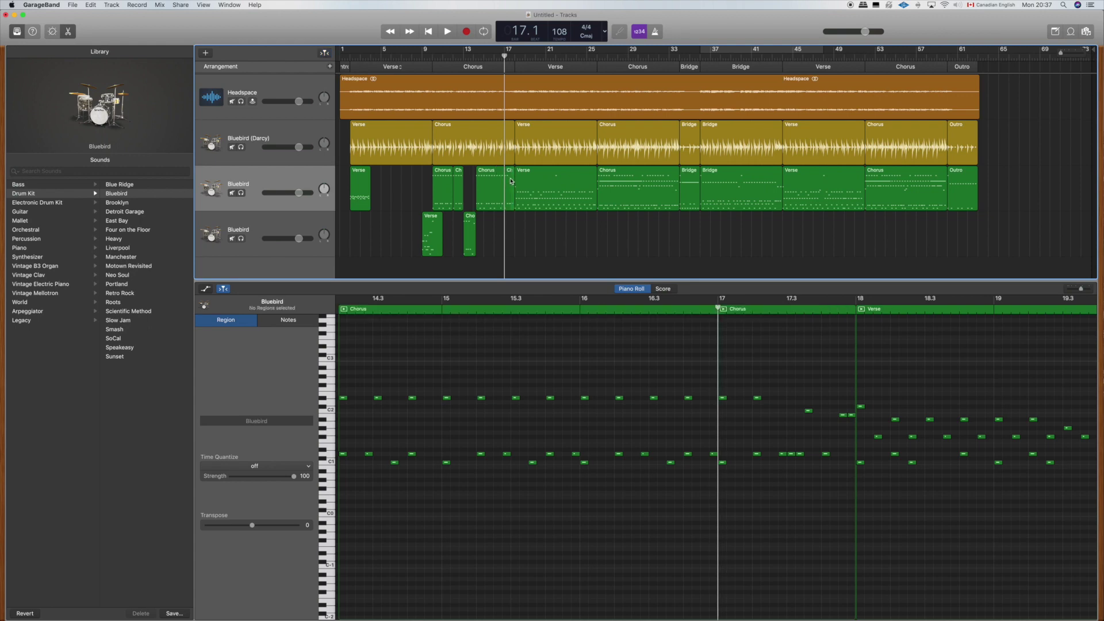
left_click_drag(510, 182, 511, 227)
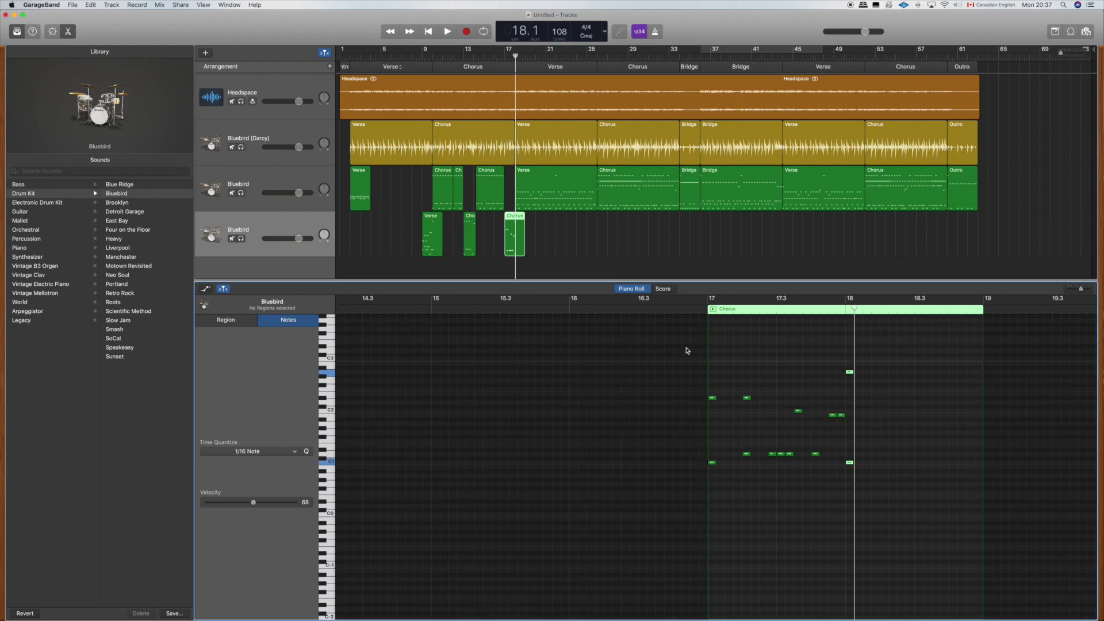
left_click(688, 310)
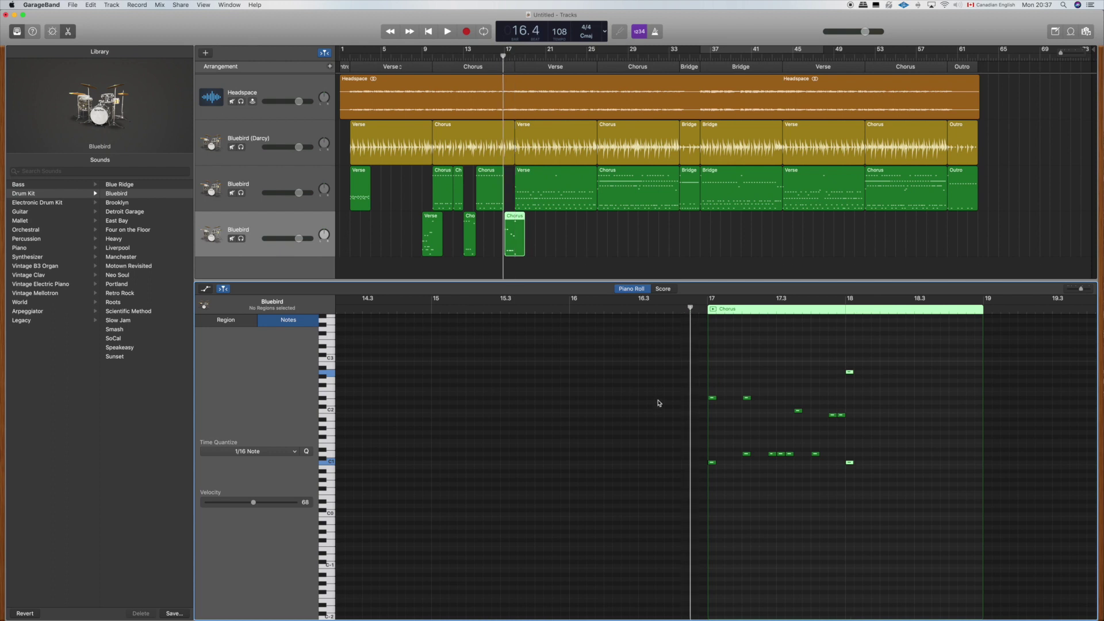
key("space")
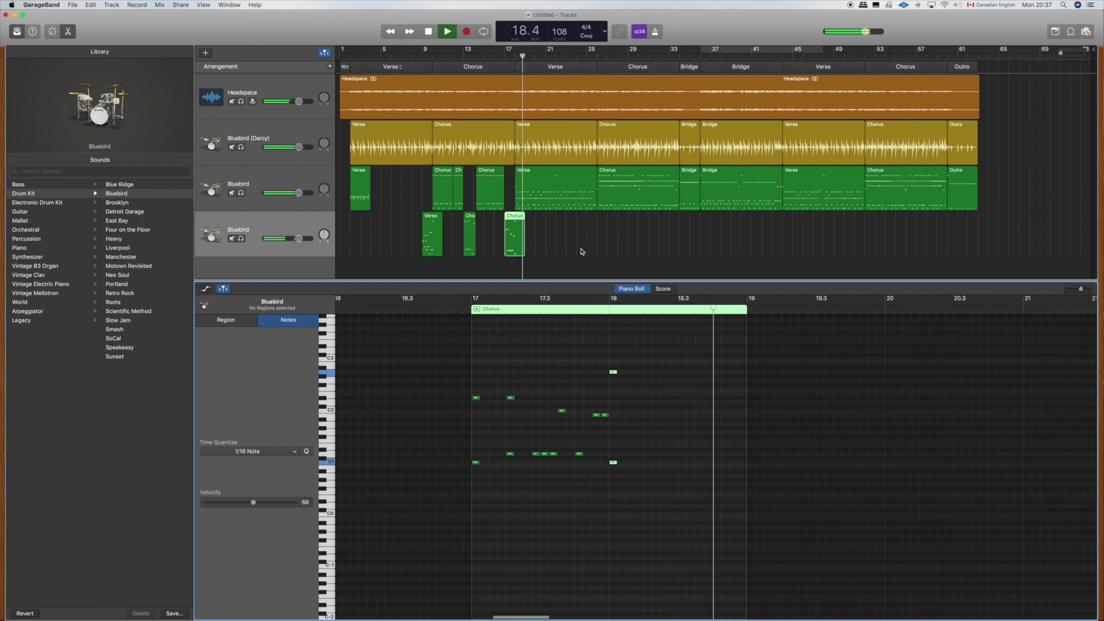
key("space")
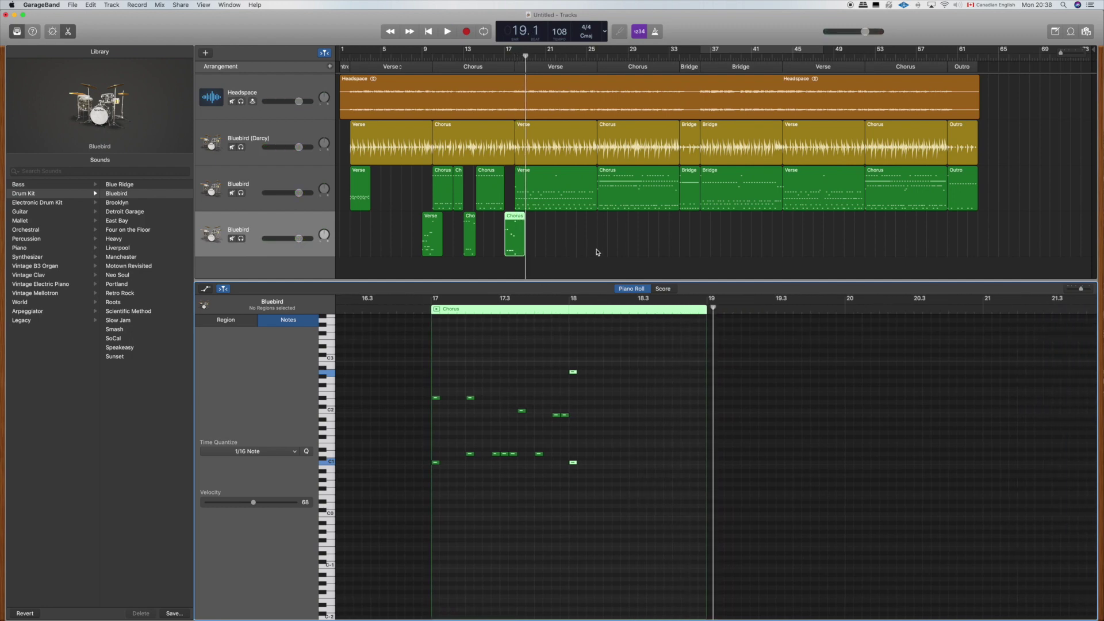
Step: Split the upper Bluebird track's second Verse region at bar 21
left_click(520, 190)
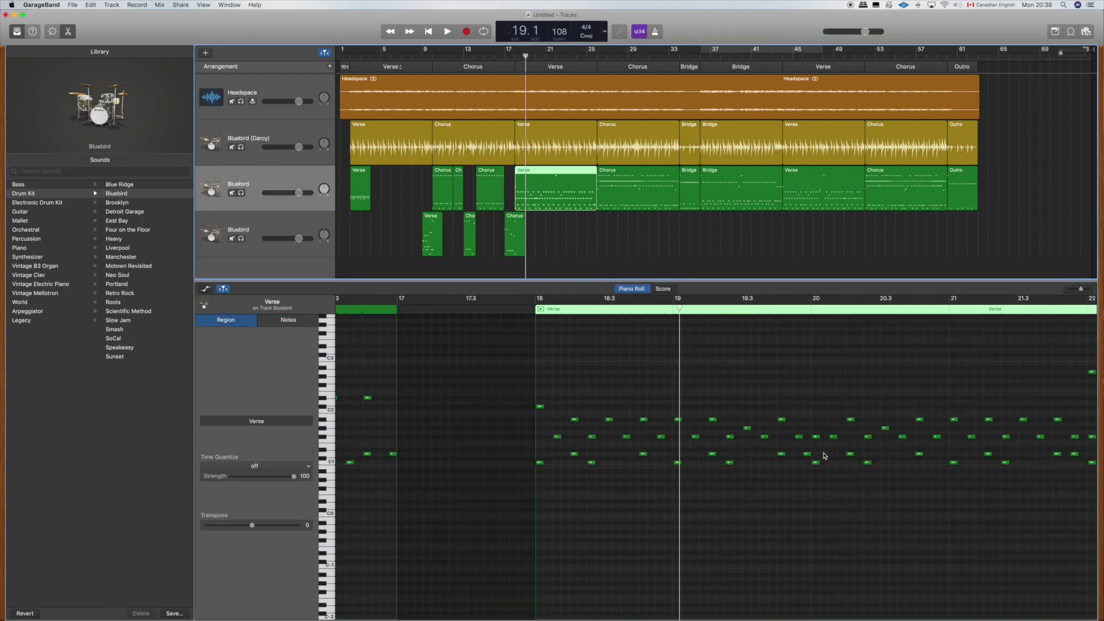
scroll(785, 423, "right", 2)
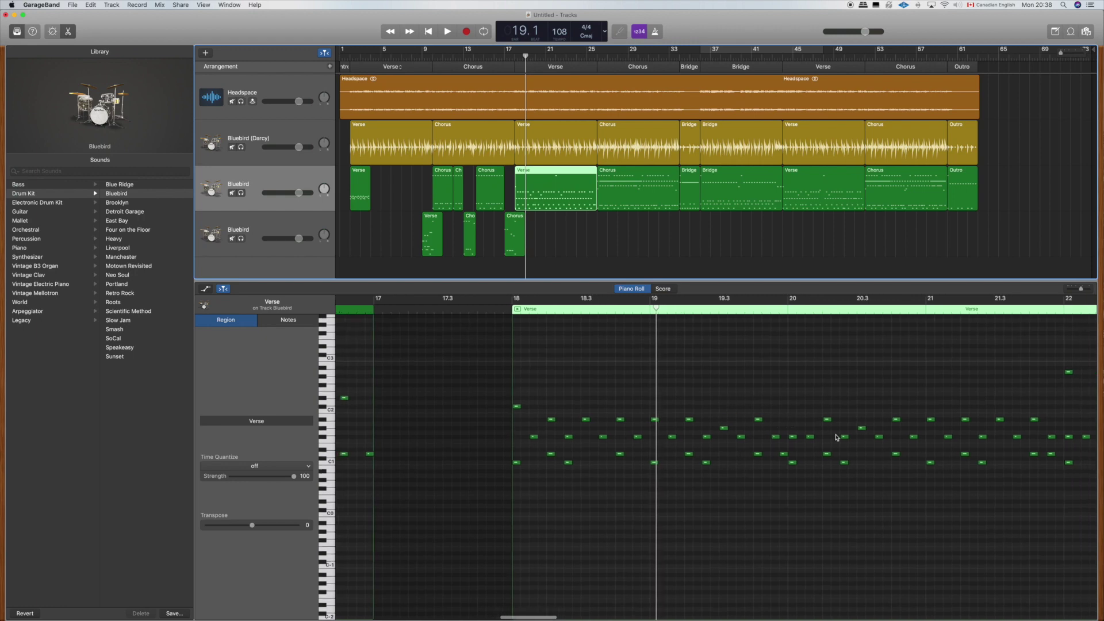
scroll(786, 424, "right", 5)
scroll(786, 425, "right", 5)
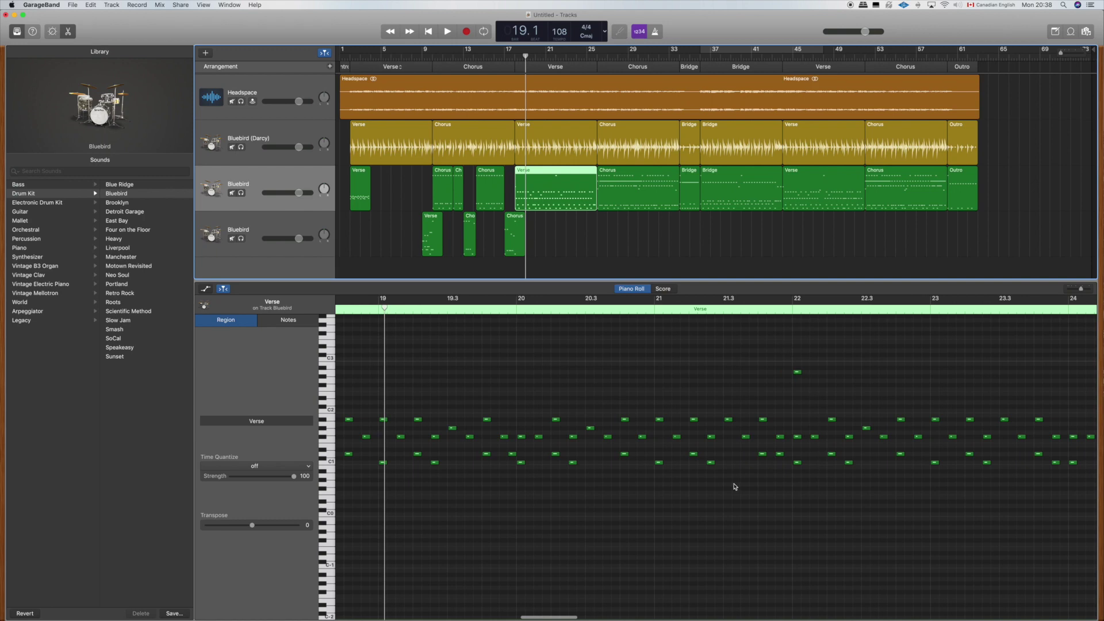
left_click(656, 299)
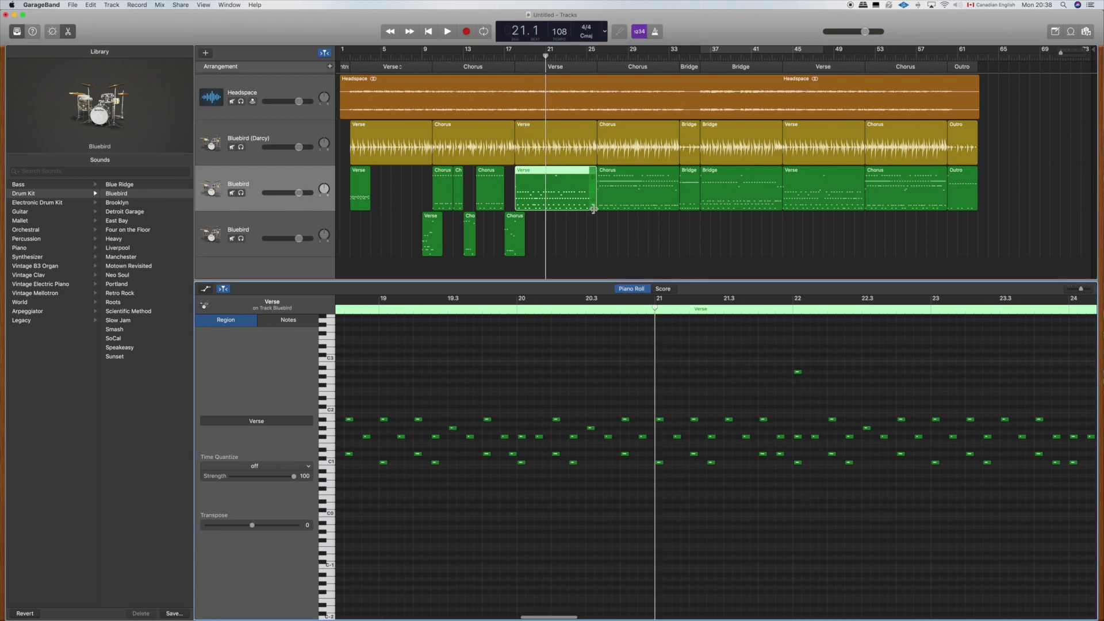
key("super+t")
Step: Split the Verse region at 22.2 and move the piece starting at bar 21 onto the lower Bluebird track
left_click_drag(796, 305, 825, 313)
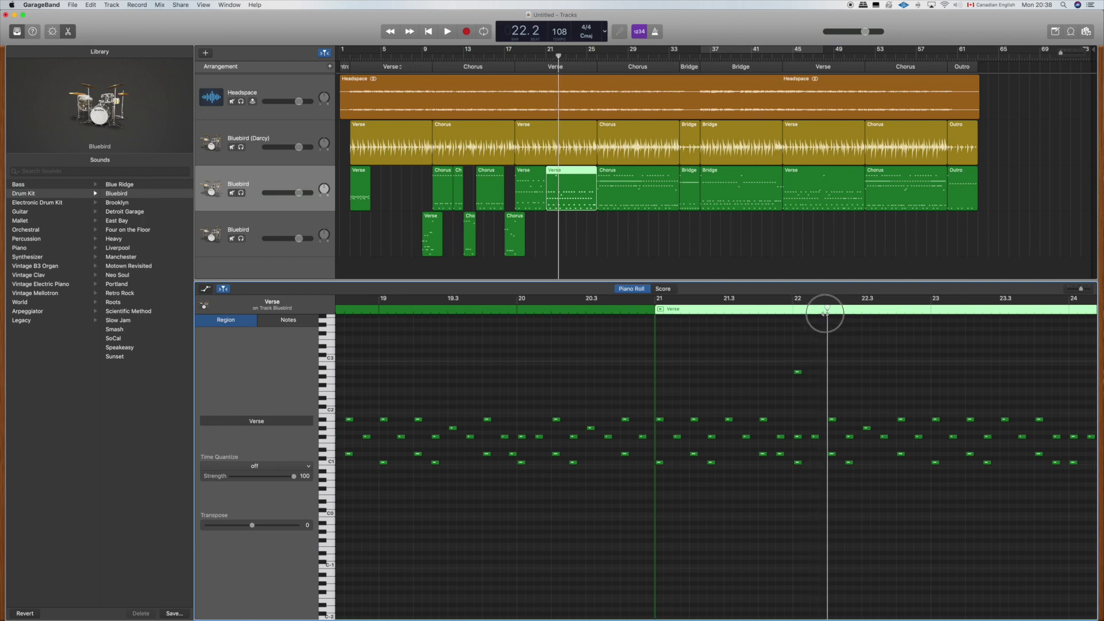
scroll(836, 334, "up", 1)
key("super+t")
left_click_drag(552, 189, 553, 231)
Step: Delete the two same-pitch notes after the start of bar 22 in the Verse fill and set the playhead to 20.4
left_click_drag(819, 445, 798, 432)
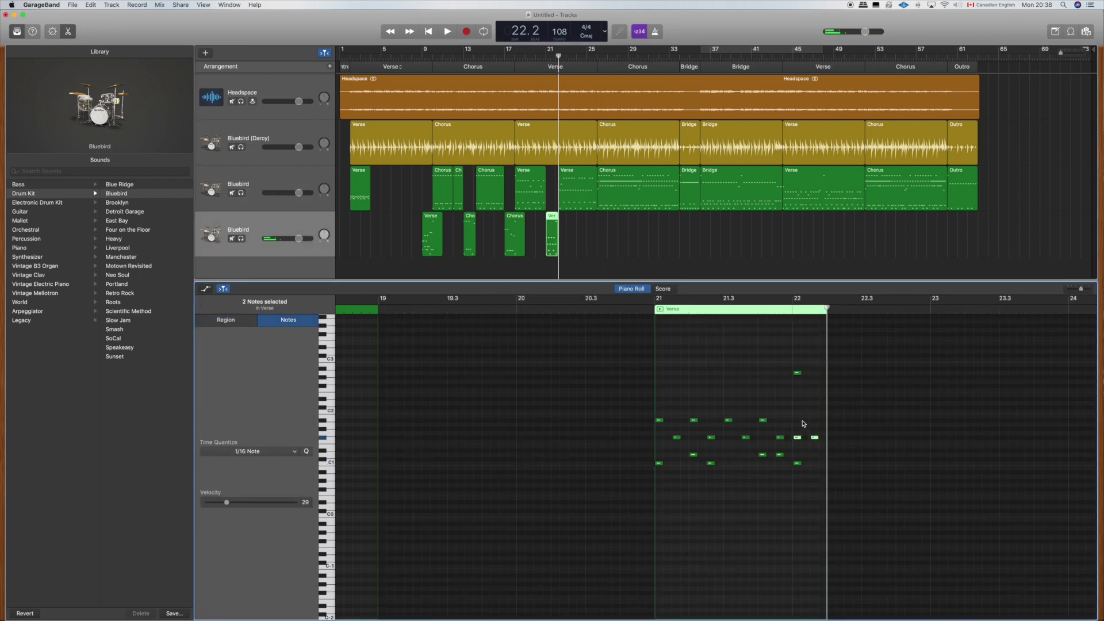
key("Delete")
left_click(634, 309)
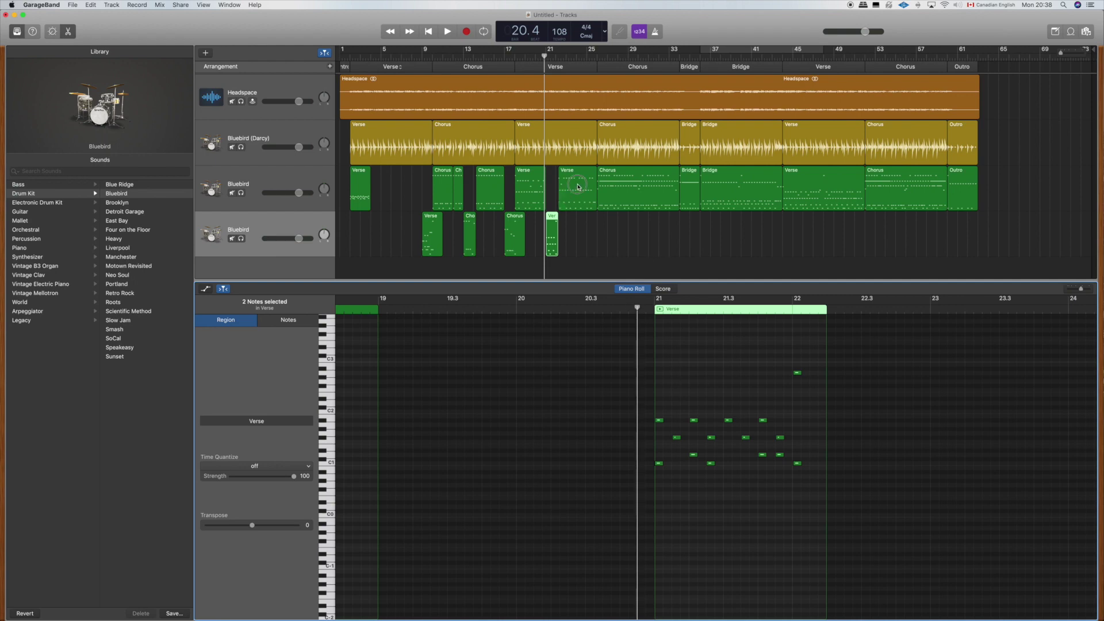
Step: Move the bar 25 Verse fill onto the lower Bluebird track and delete the leftover pieces between bars 12 and 25 from the upper one
left_click_drag(578, 187, 605, 233)
key("space")
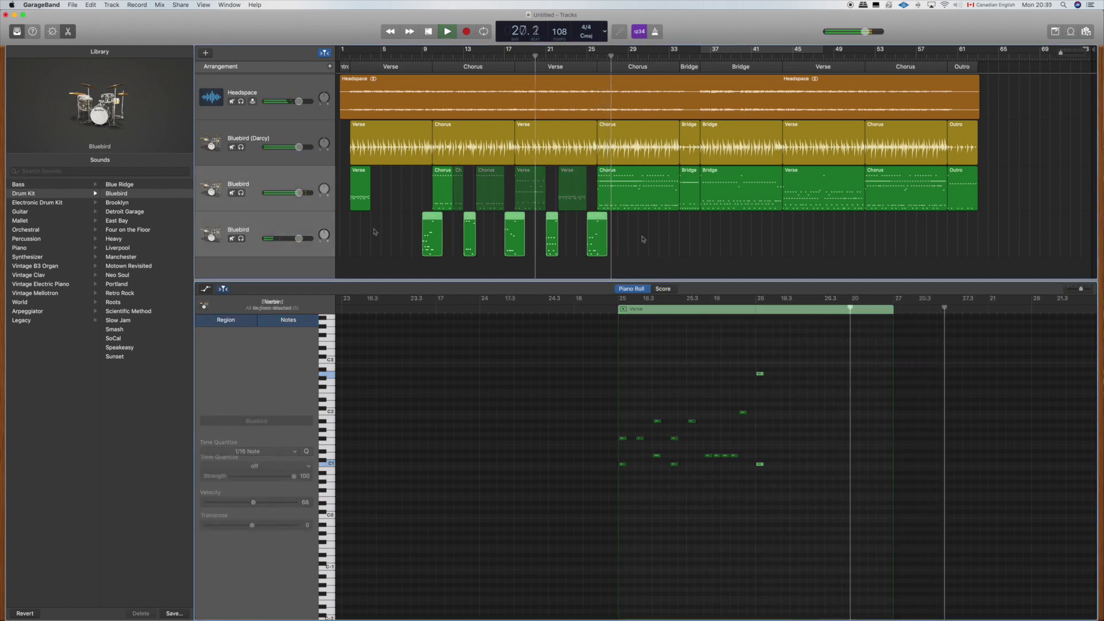
key("Delete")
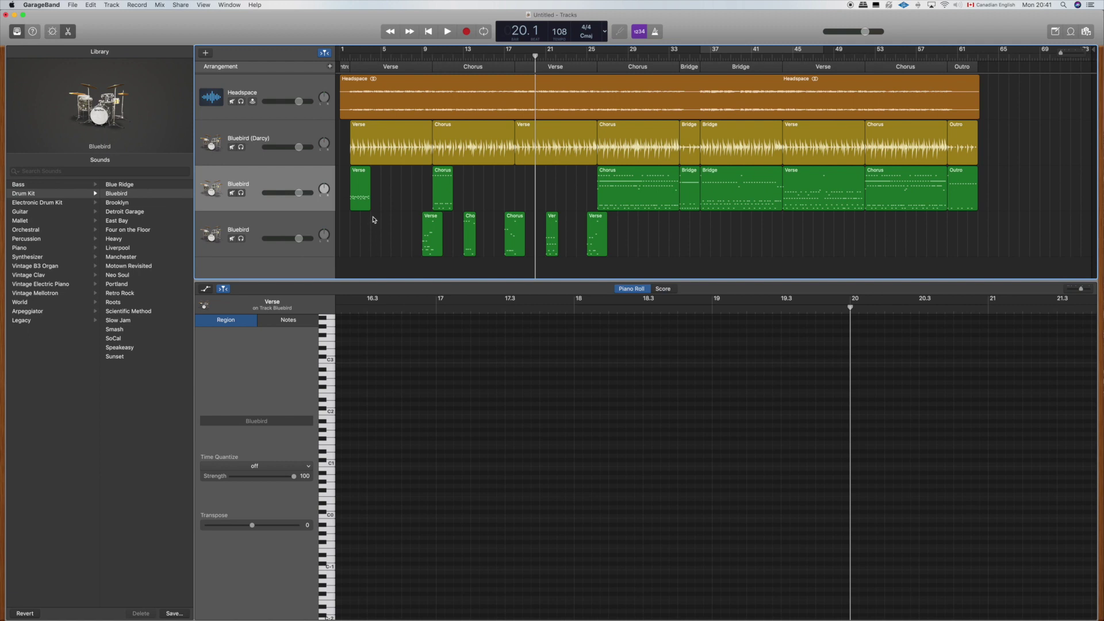
Step: Return the playhead to bar 1 and move the upper Bluebird track's first Verse region to start at bar 1
left_click(382, 188)
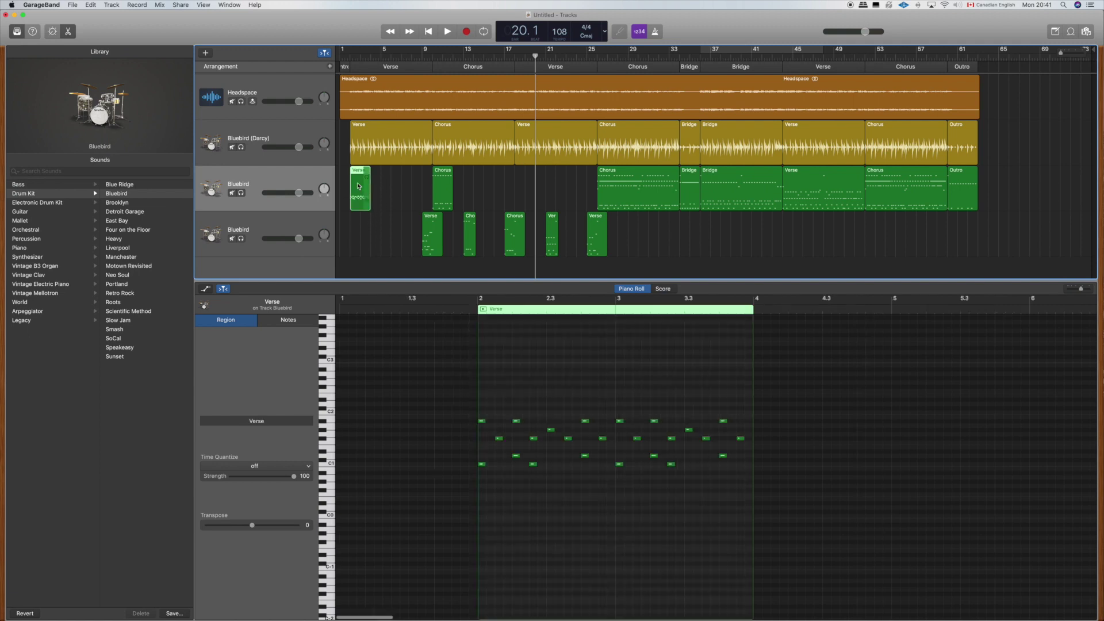
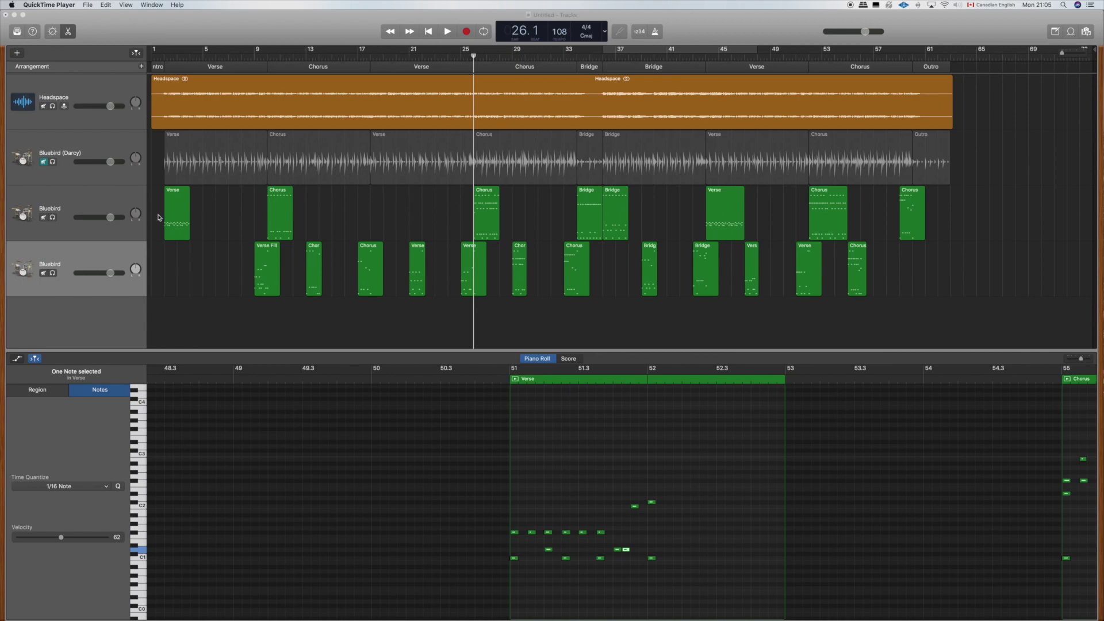
left_click_drag(162, 56, 149, 54)
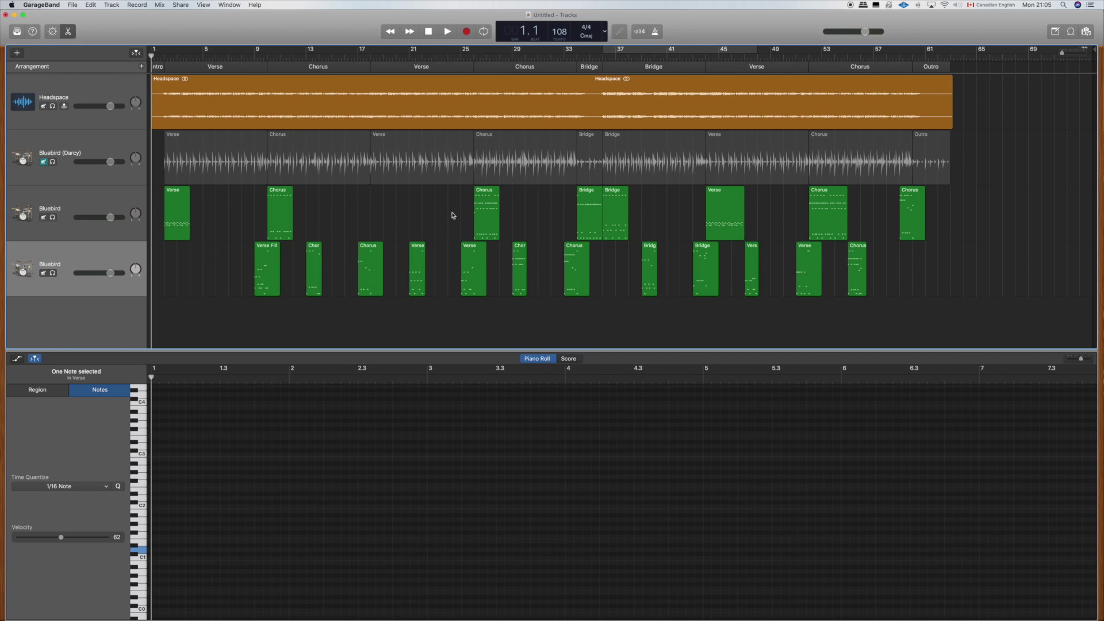
left_click(487, 195)
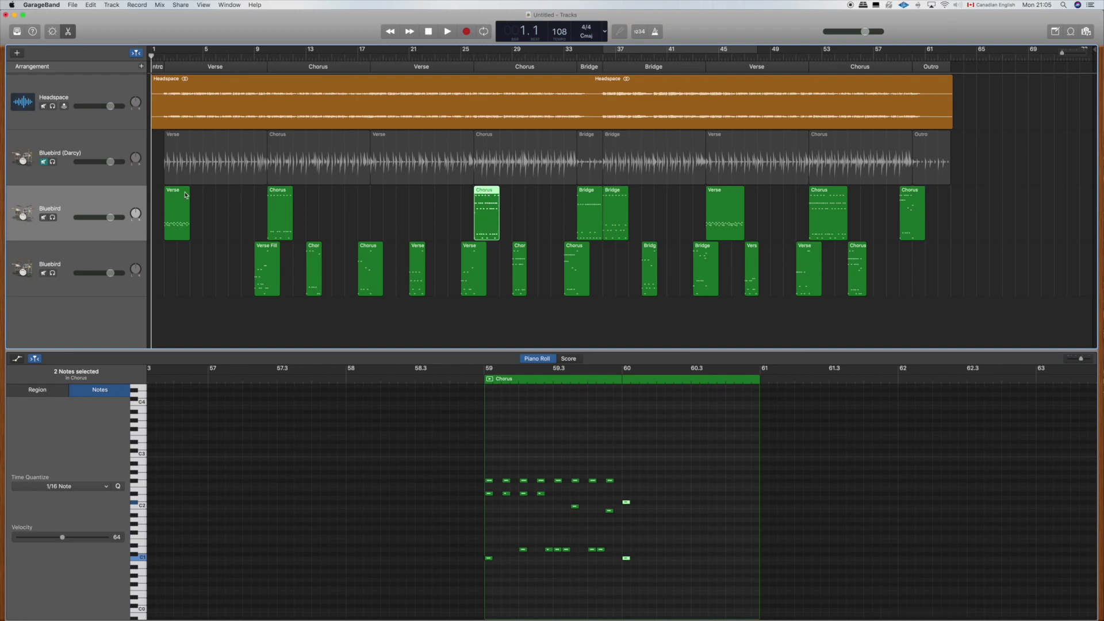
left_click_drag(170, 219, 158, 218)
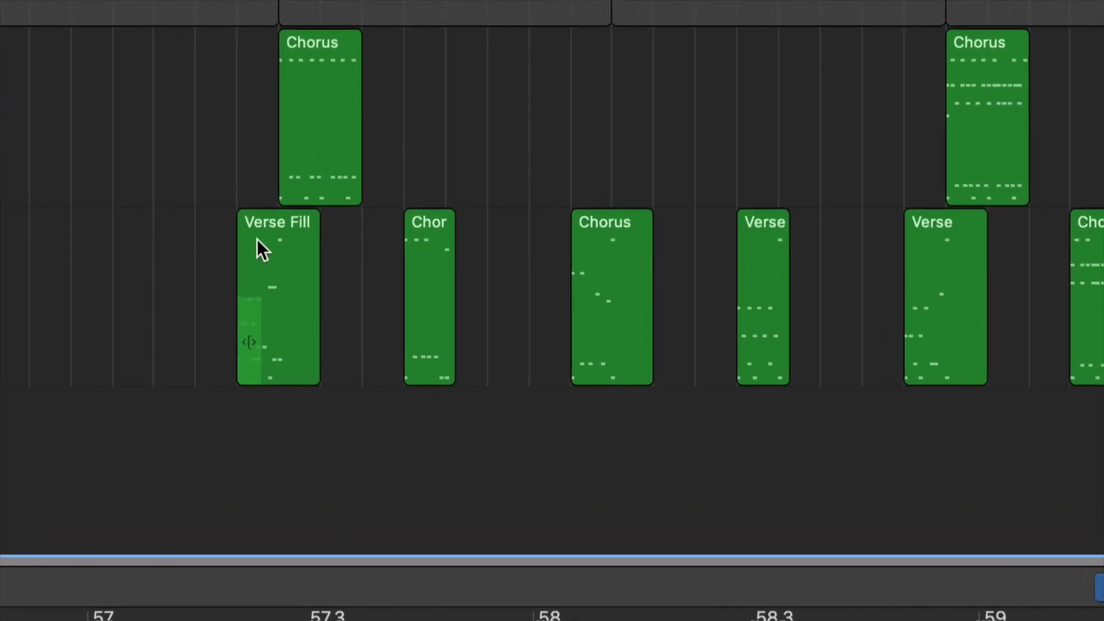
right_click(272, 219)
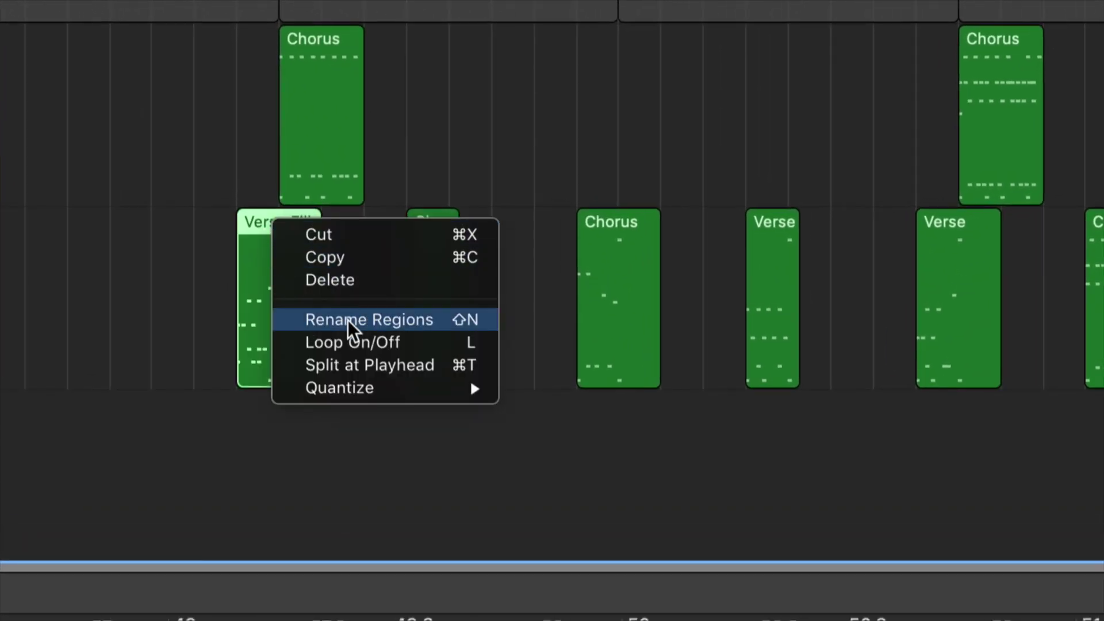
left_click(275, 242)
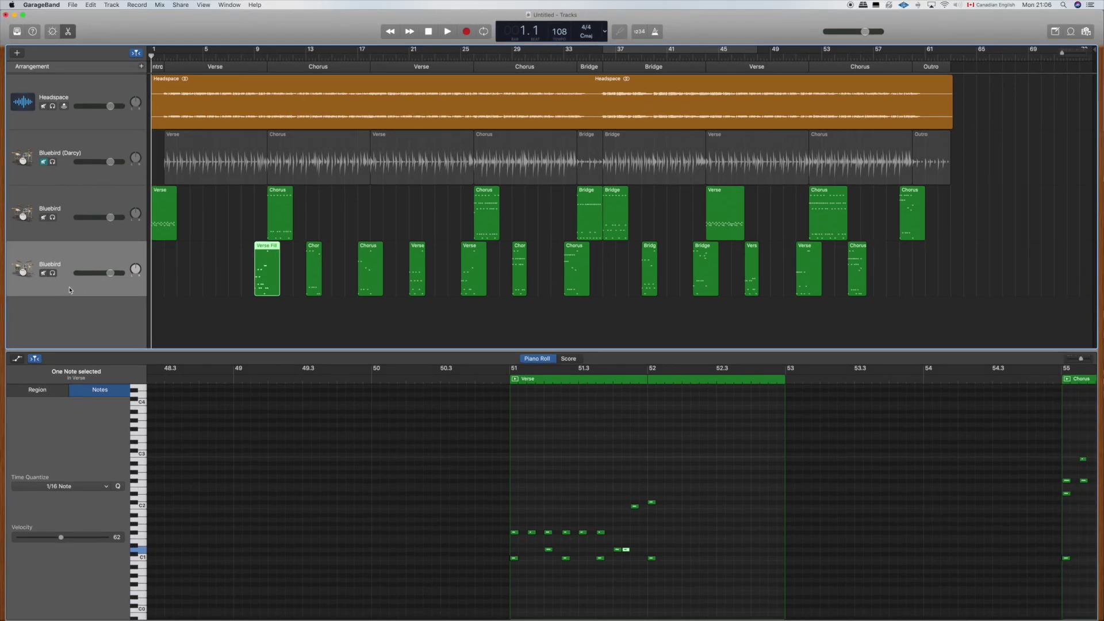
left_click(69, 290)
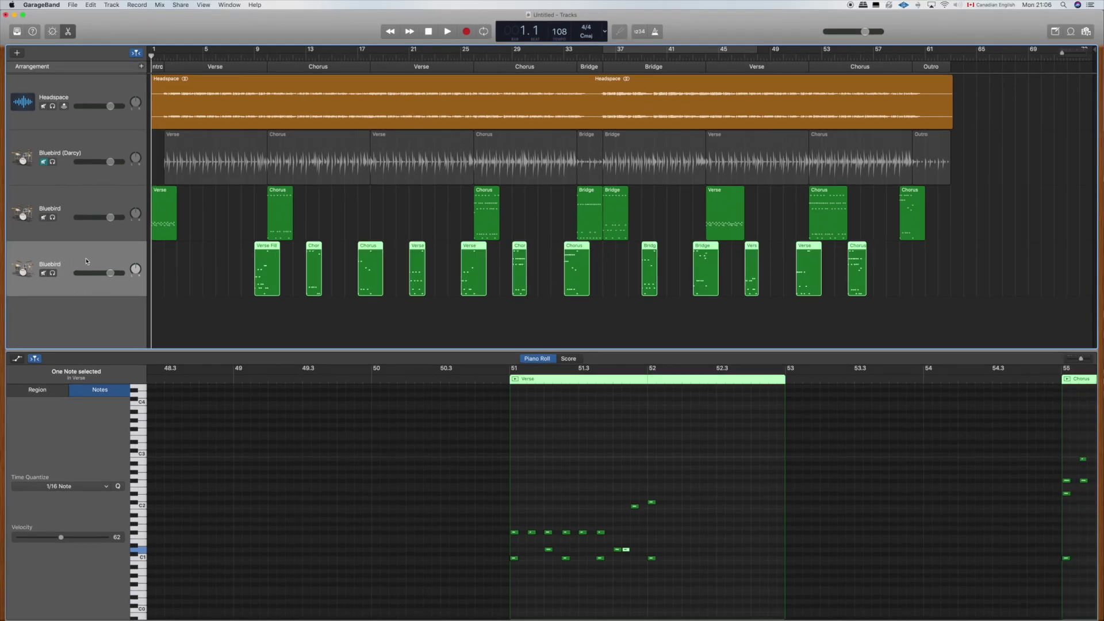
right_click(86, 261)
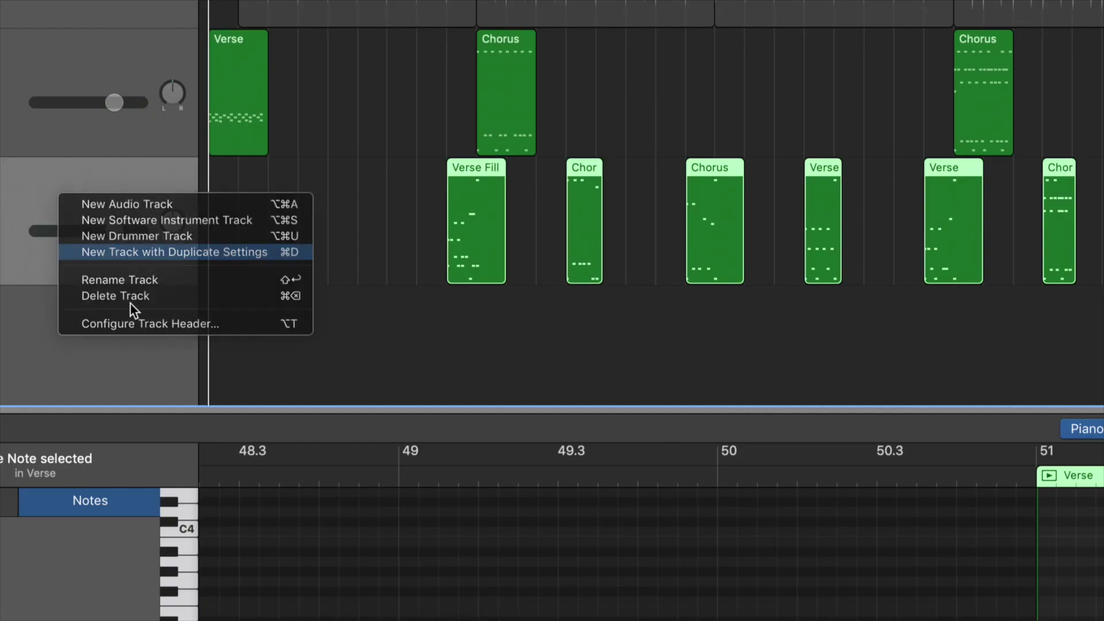
left_click(120, 282)
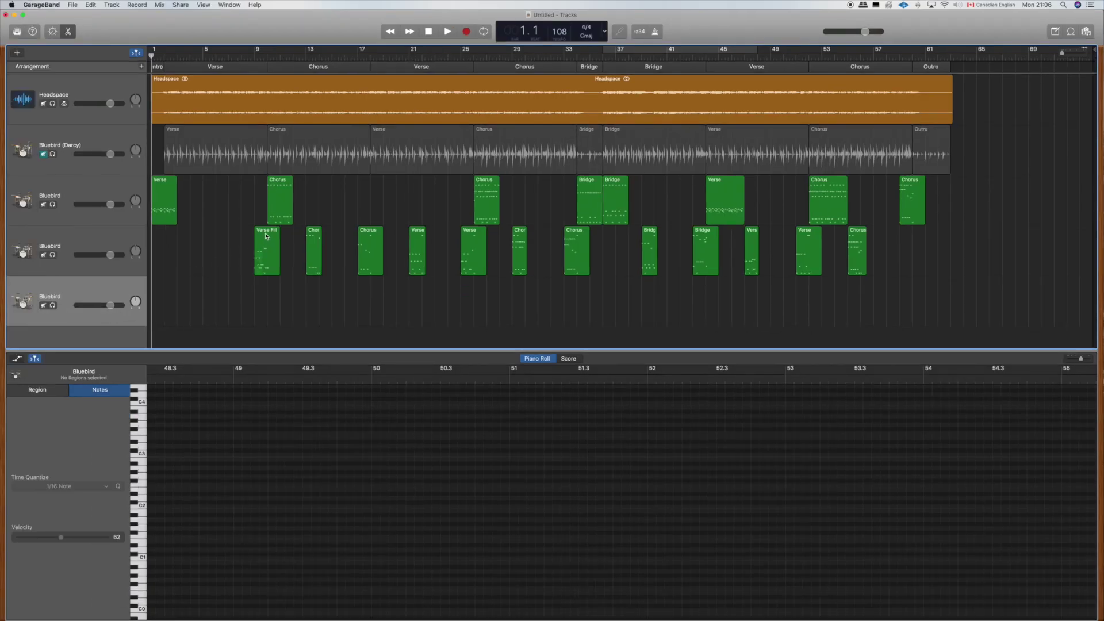
left_click_drag(265, 234, 236, 284)
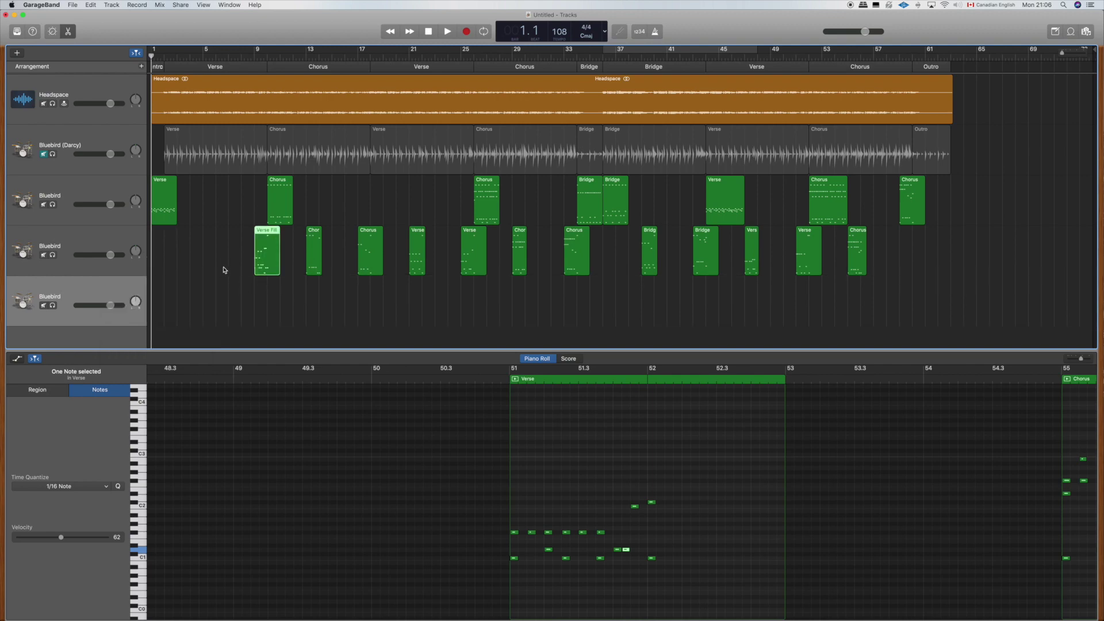
key("super+BackSpace")
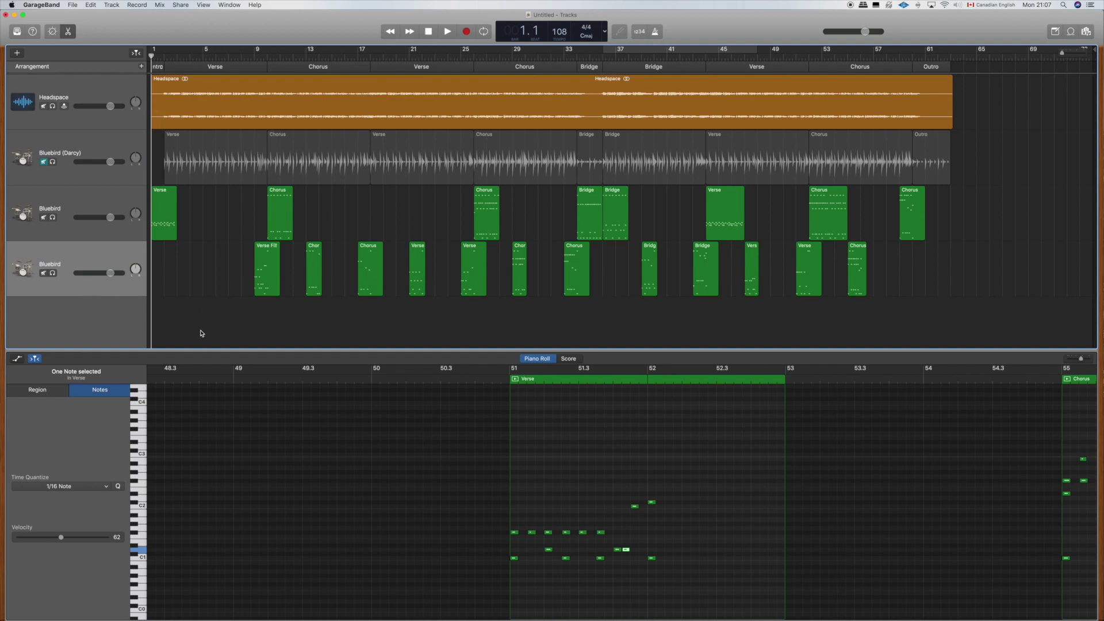
Step: Create a new track with duplicate settings of the lower Bluebird track and rename it exported
left_click_drag(205, 350, 204, 491)
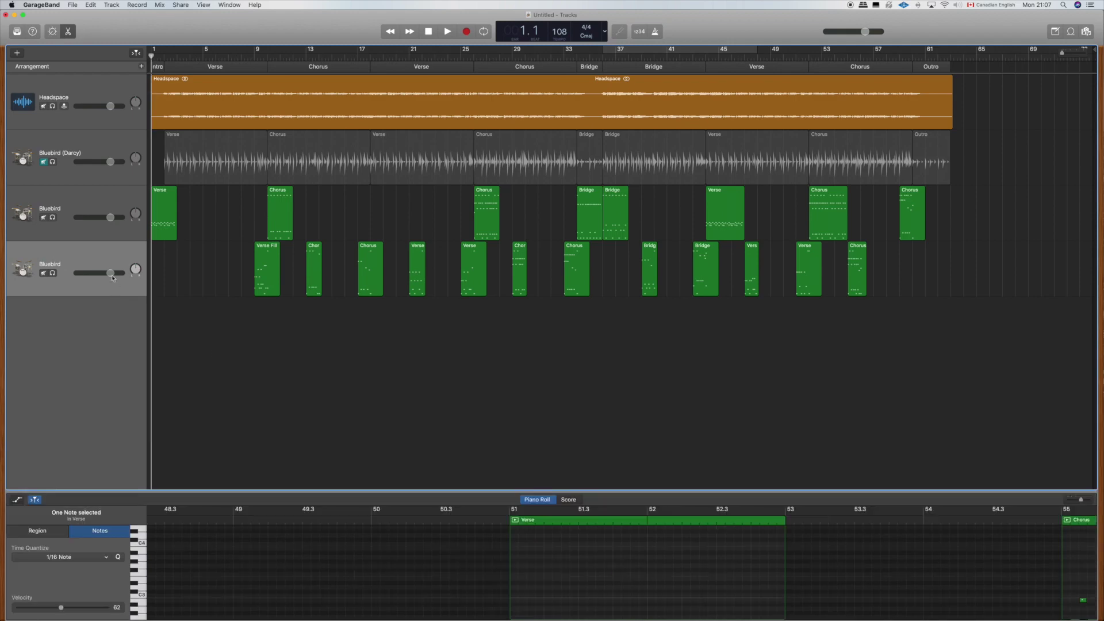
right_click(82, 262)
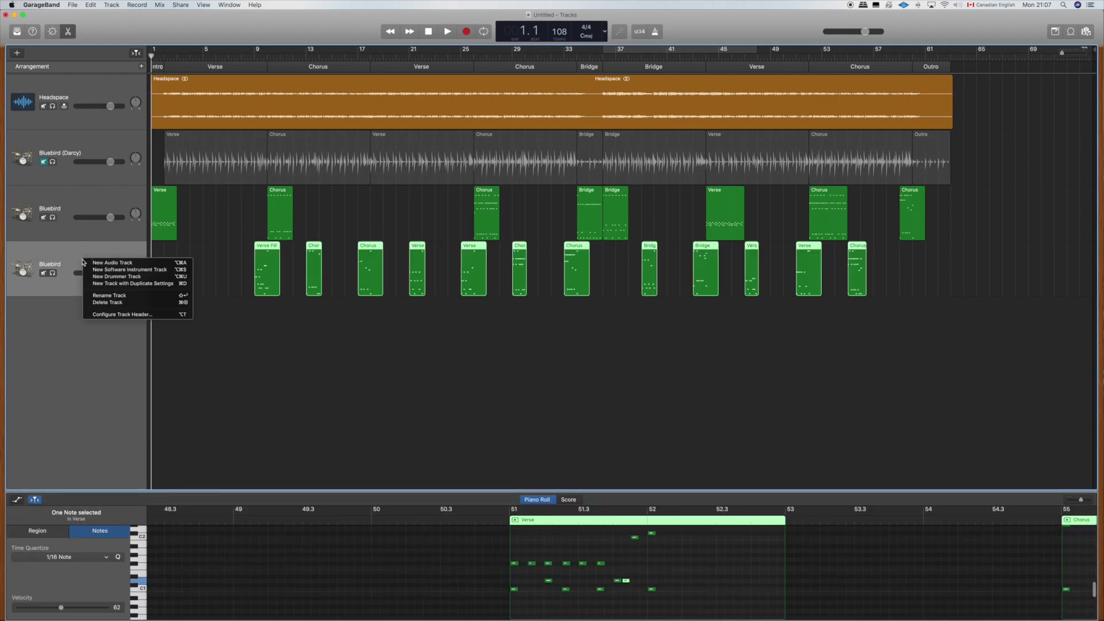
left_click(117, 284)
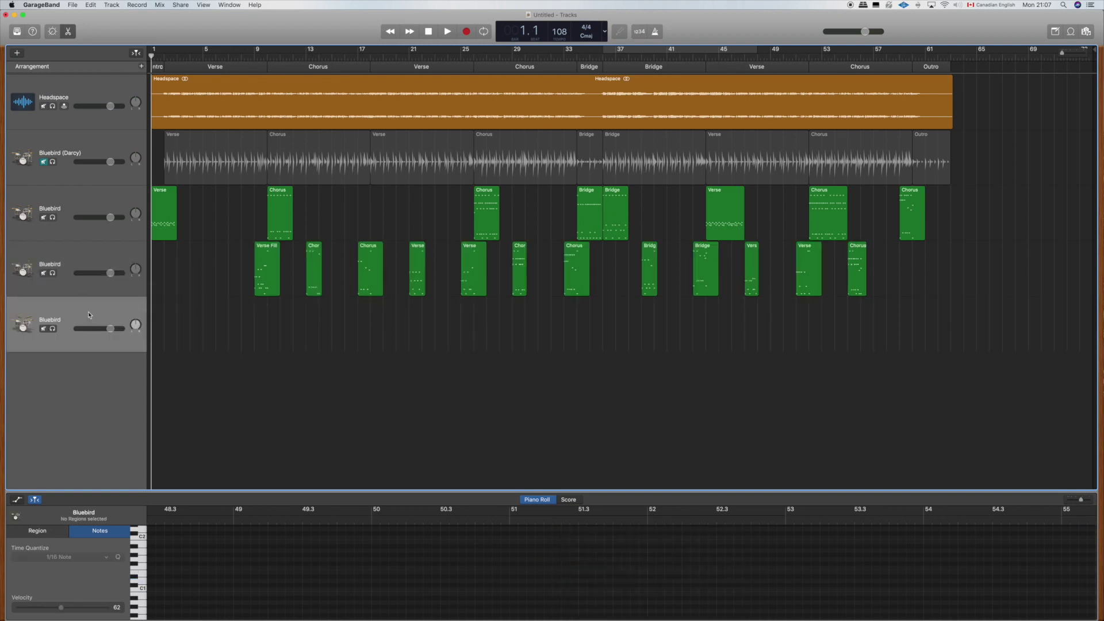
double_click(56, 320)
type("exported")
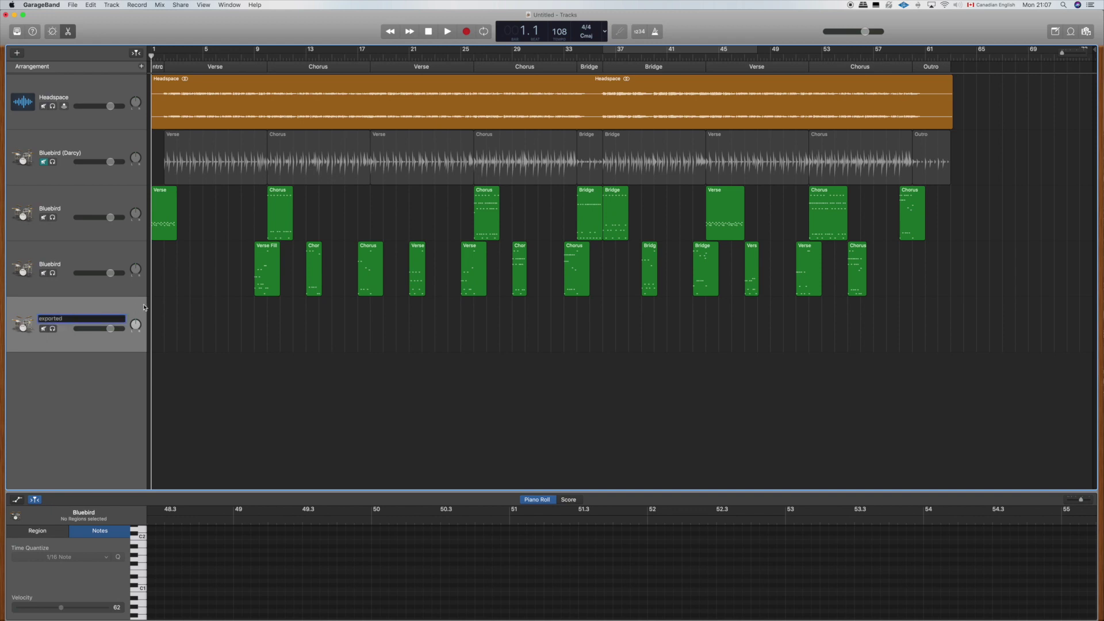
key("Return")
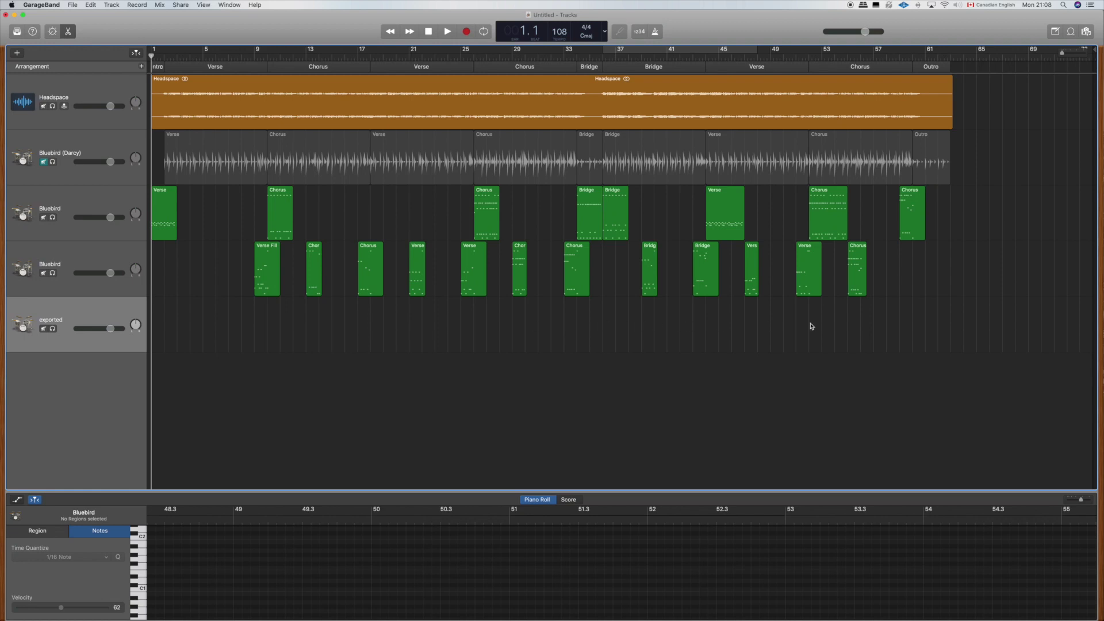
left_click(155, 230)
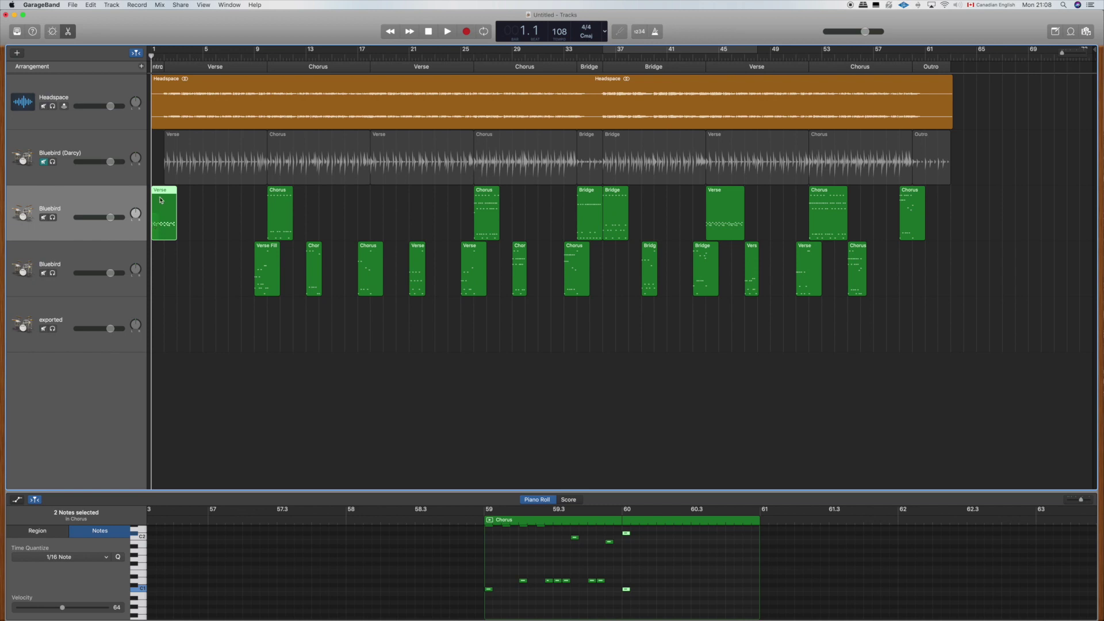
left_click_drag(165, 192, 165, 193)
left_click(71, 4)
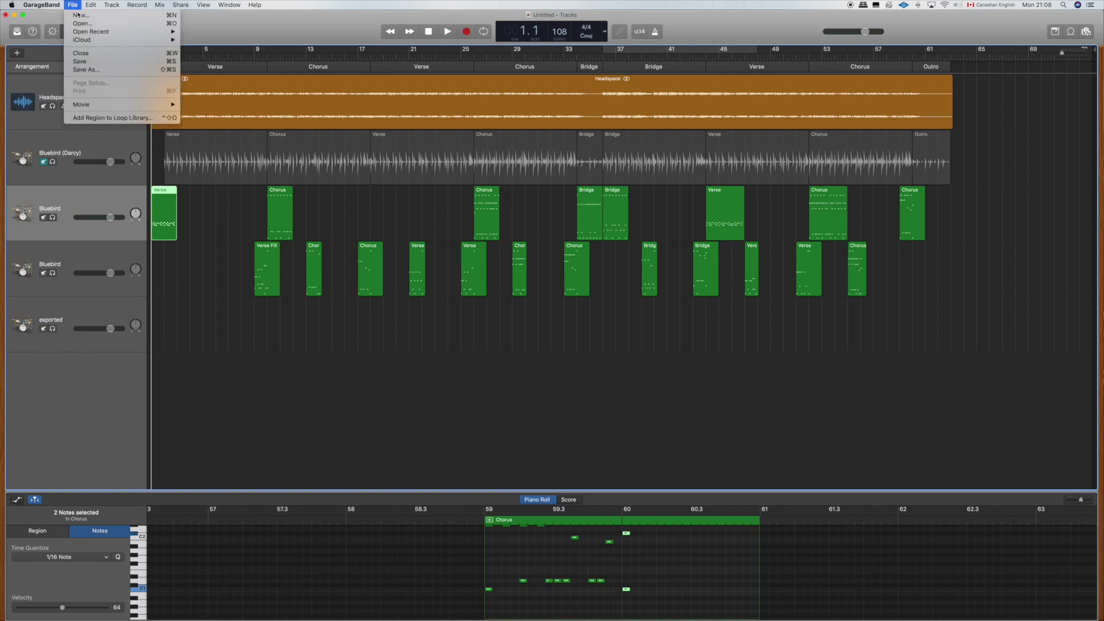
left_click(131, 118)
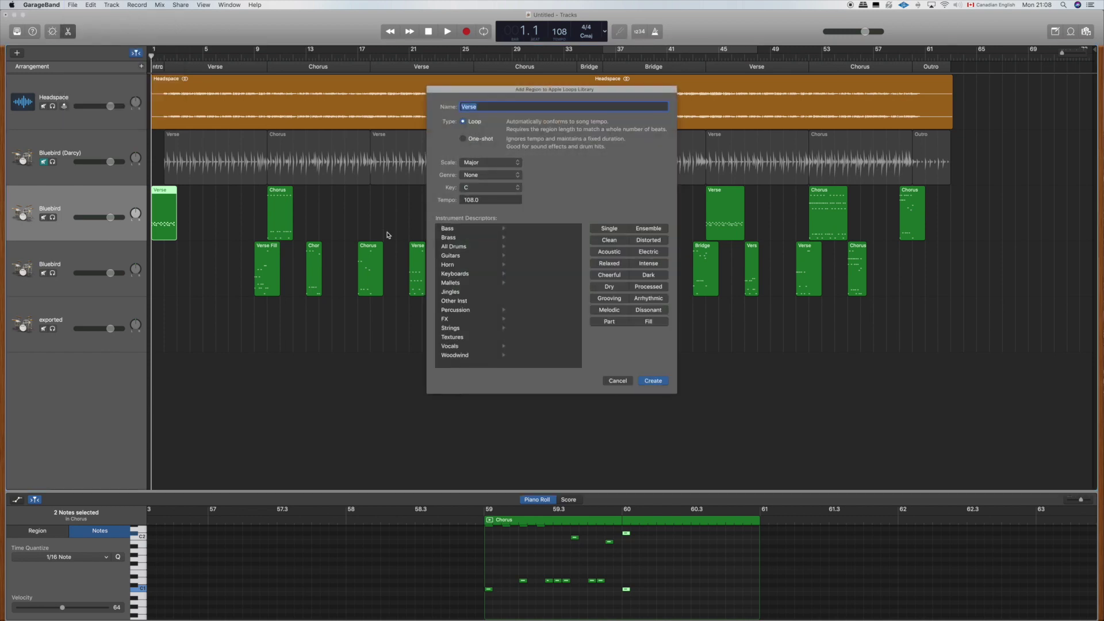
key("Escape")
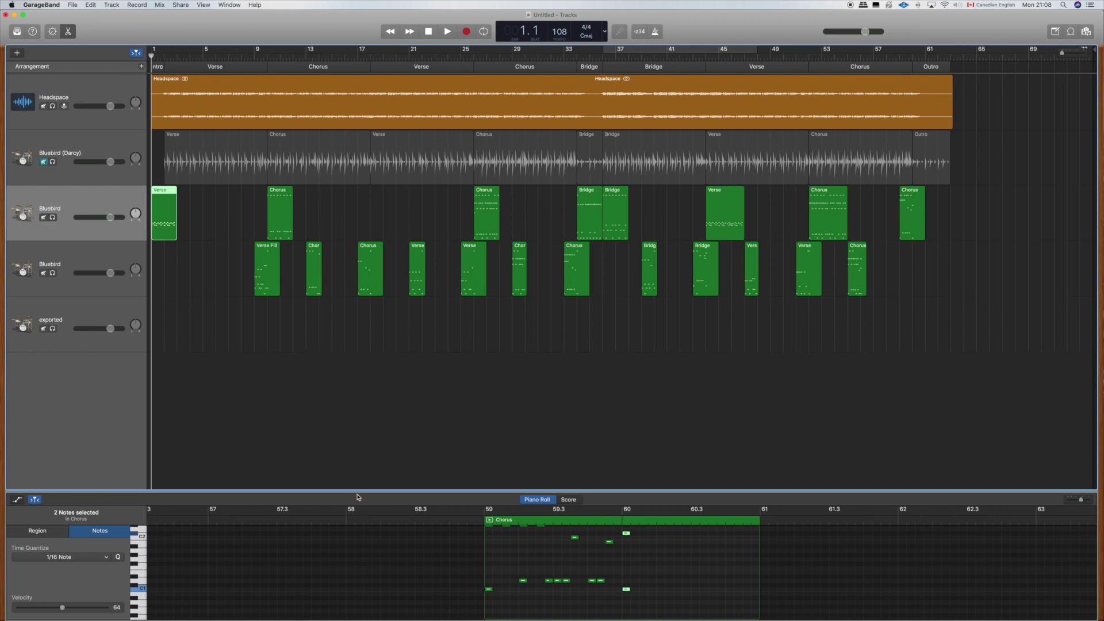
Step: Add the bar 1 Verse region to the loop library as a loop named Headspace-Verse1
left_click_drag(356, 491, 355, 277)
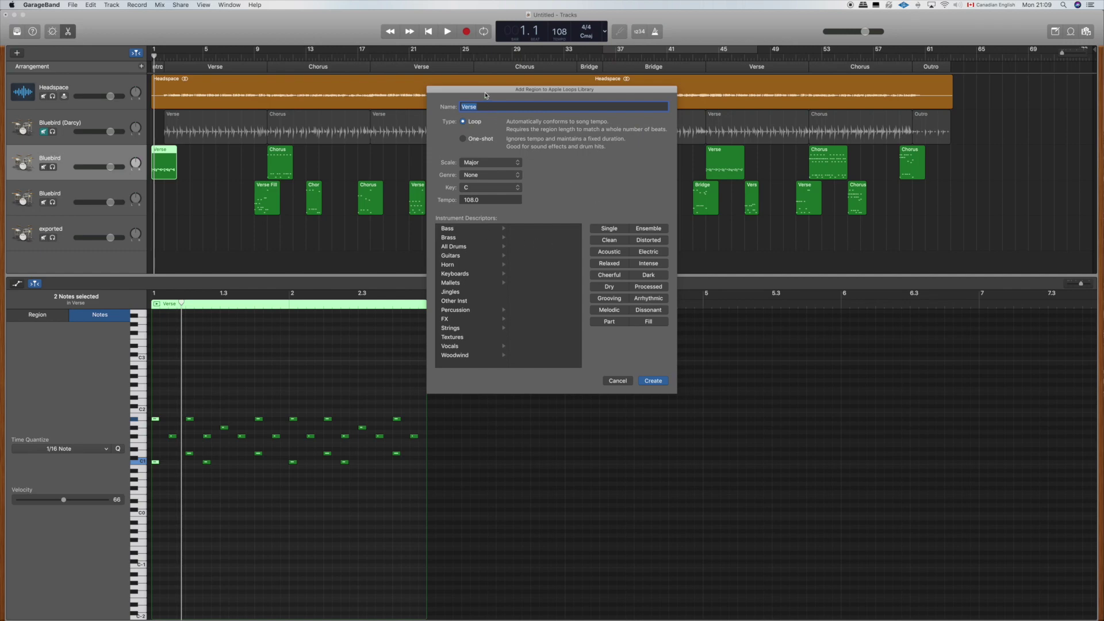
left_click_drag(489, 89, 456, 98)
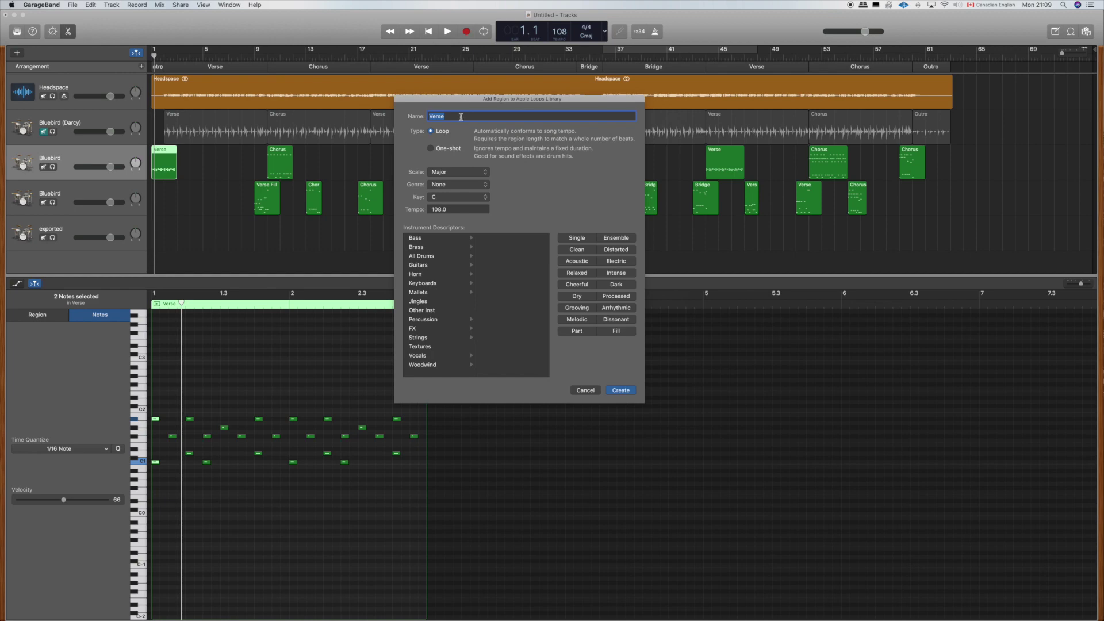
key("Left")
type("Headspace-Verse1")
left_click(629, 394)
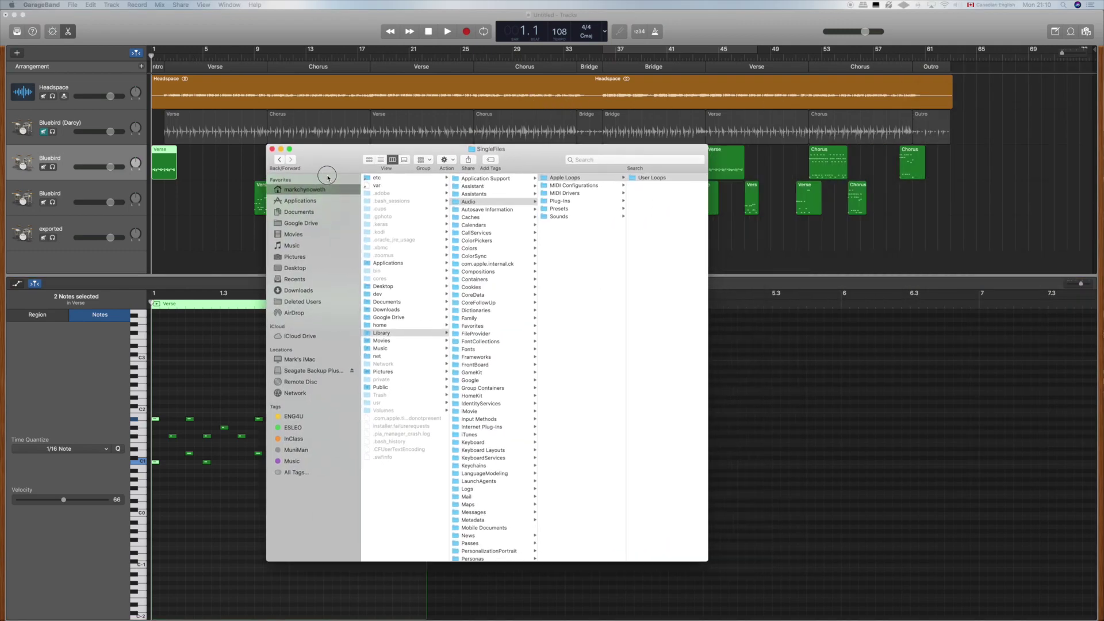
Step: Switch to Finder, examine the loop files in Library/Audio/Apple Loops/User Loops/SingleFiles, and close the window
left_click(259, 156)
left_click_drag(259, 156, 182, 44)
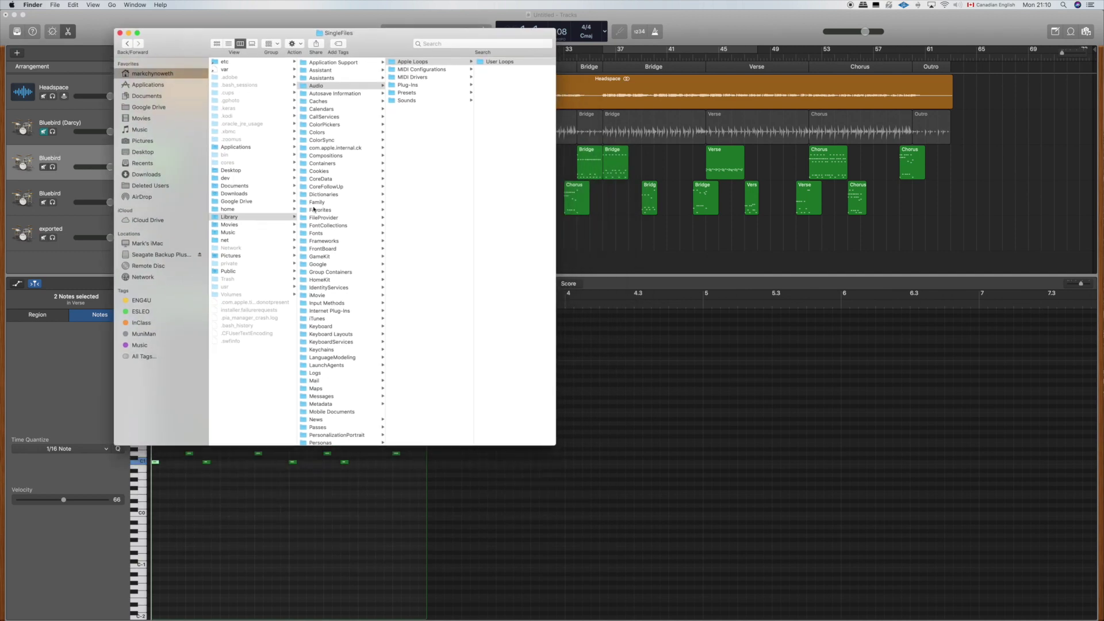
left_click_drag(568, 447, 707, 491)
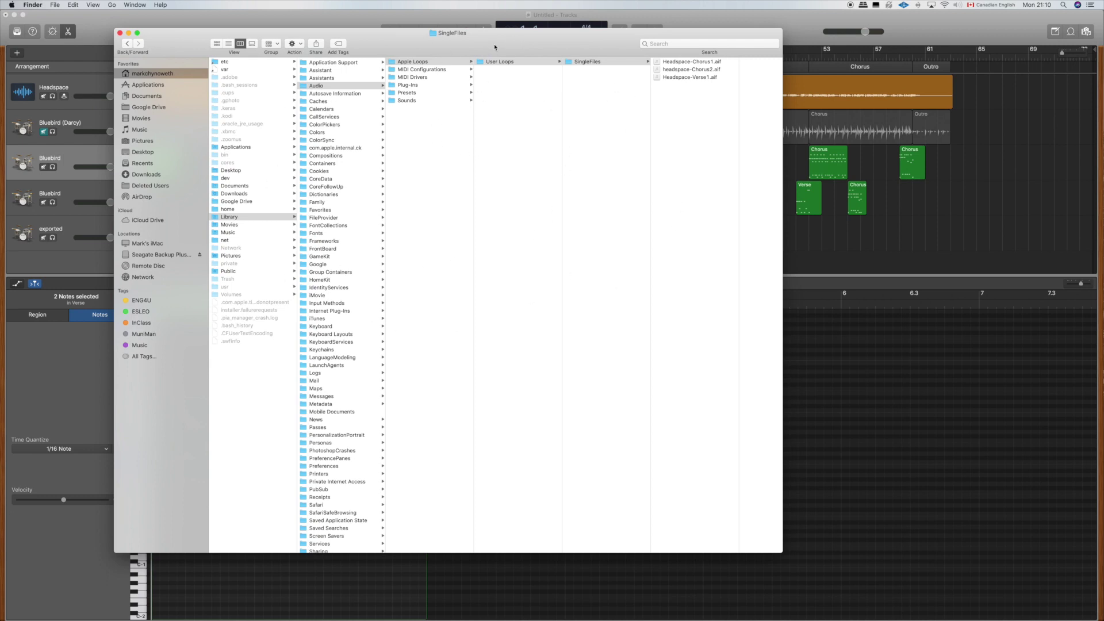
key("super+w")
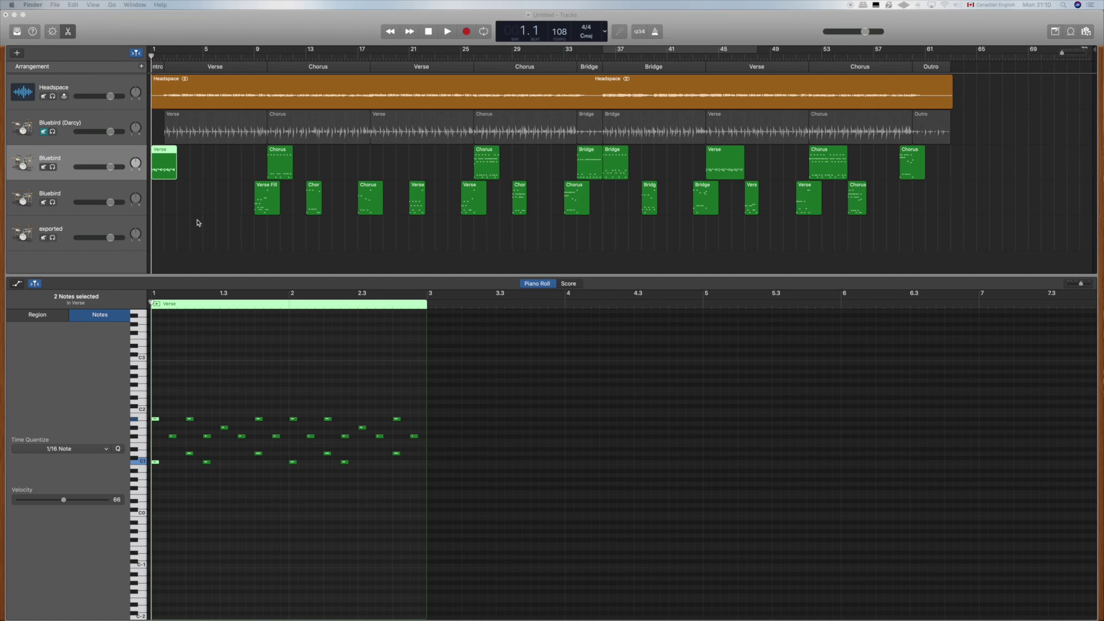
Step: Move the bar 1 Verse region onto the exported track and the Verse Fill region to bar 1 of the upper Bluebird track
left_click_drag(159, 163, 161, 235)
left_click(185, 192)
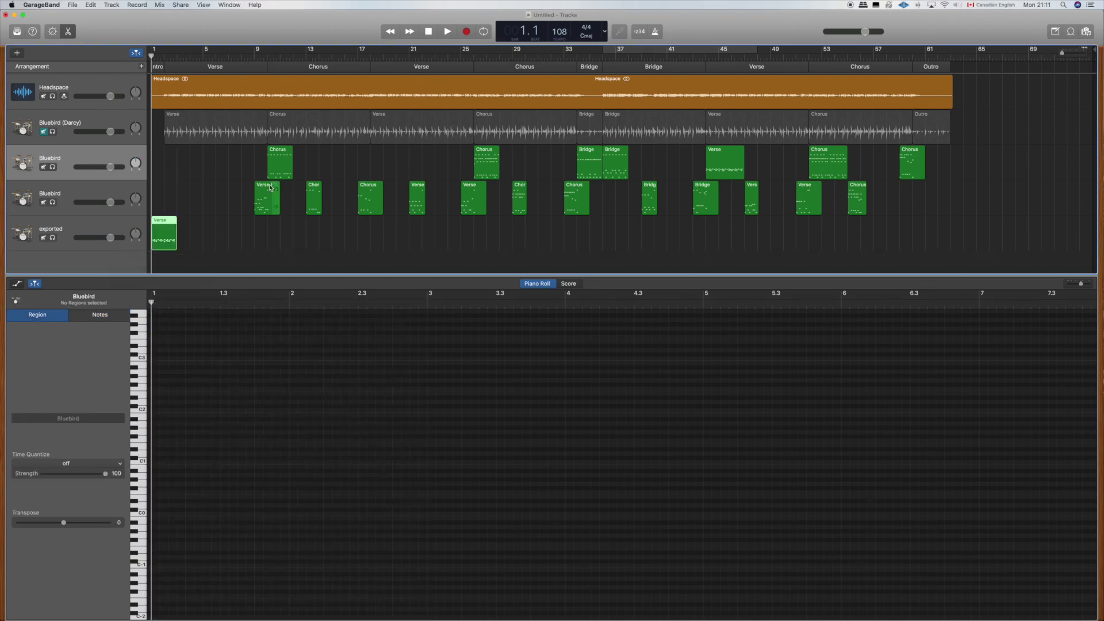
left_click_drag(265, 187, 153, 166)
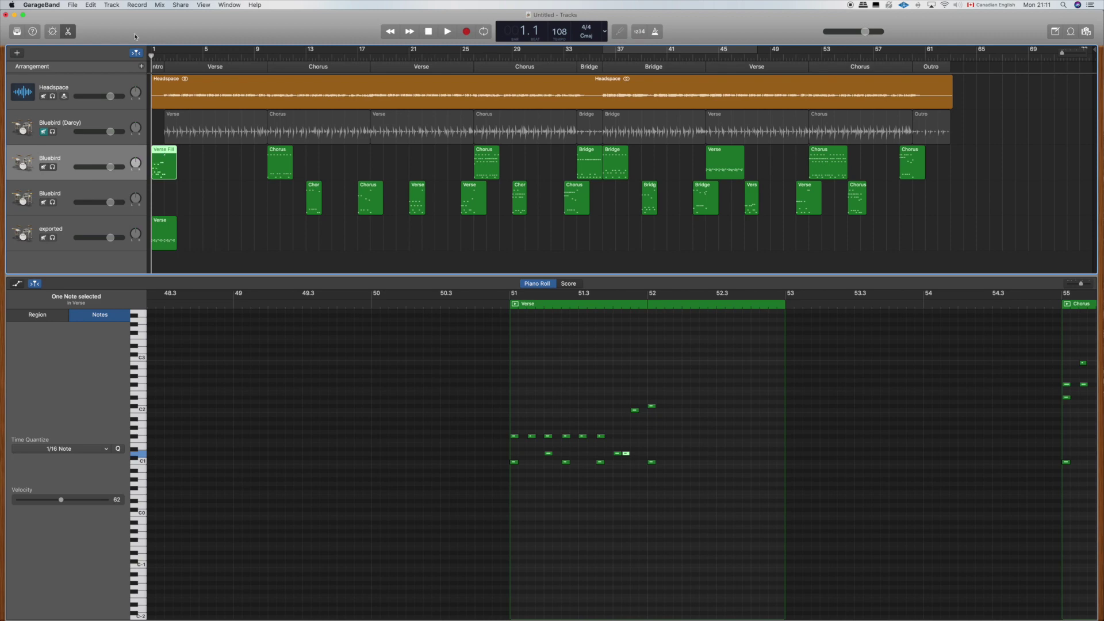
Step: Start adding the Verse Fill region to the loop library, with the loop name set to Headspace-Verse1 Fill
key("ctrl+shift+o")
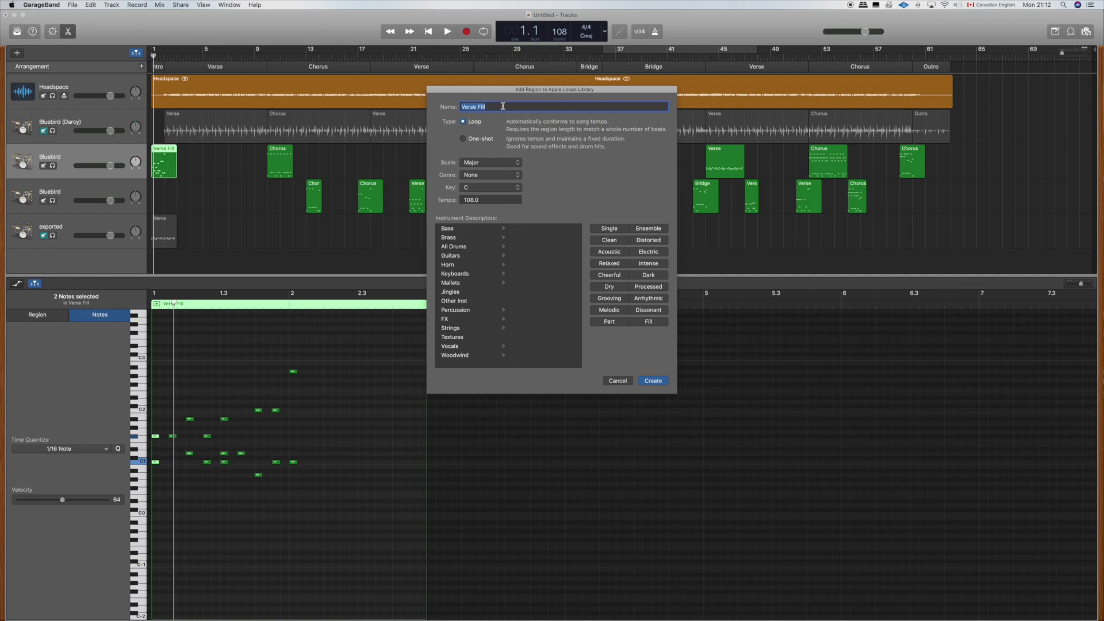
key("Left")
type("Headspace-Verse")
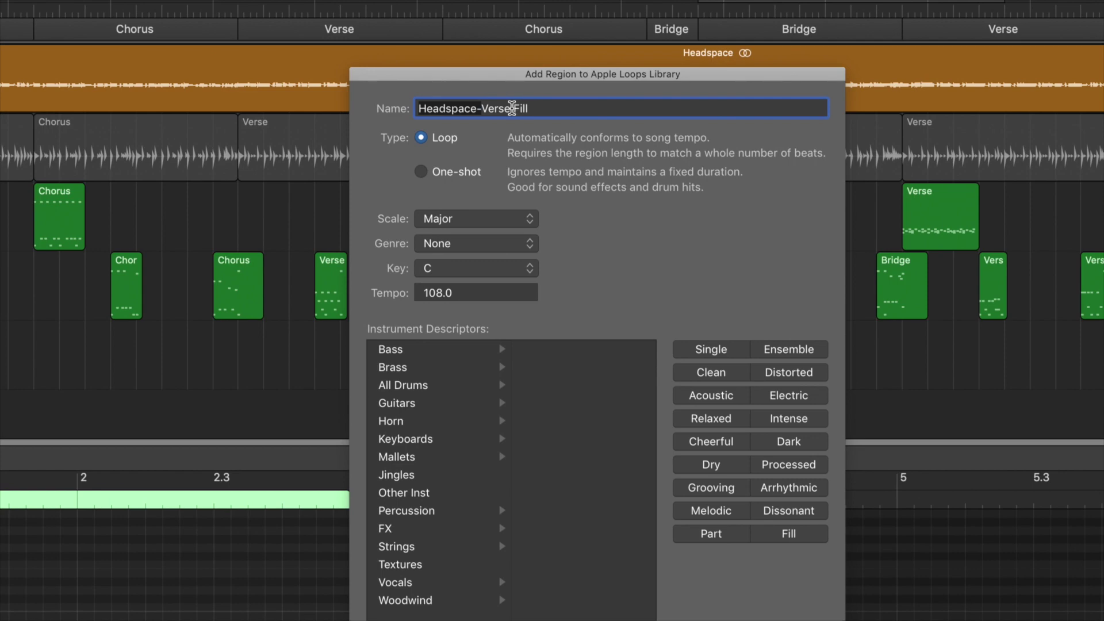
type("1")
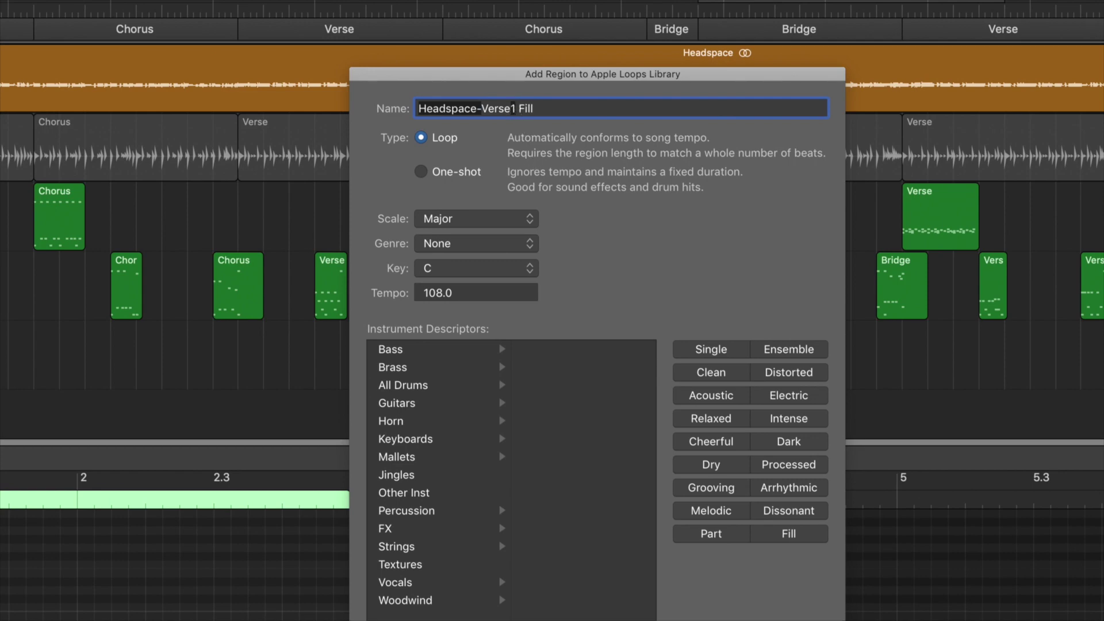